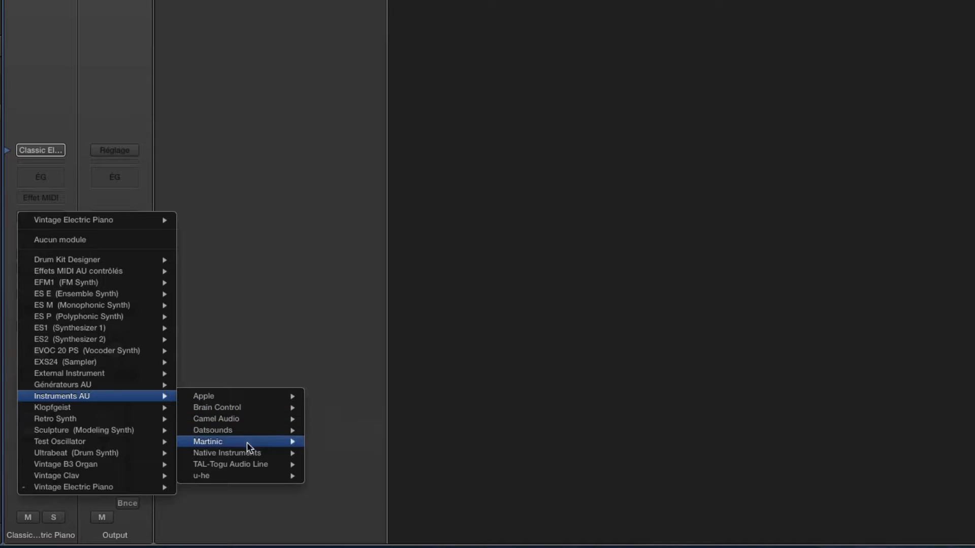
# Load Maschine as the track's instrument in the 16xStéréo multi-output format and place its window clear of the channel strips
pyautogui.moveTo(261, 453)
pyautogui.moveTo(345, 464)
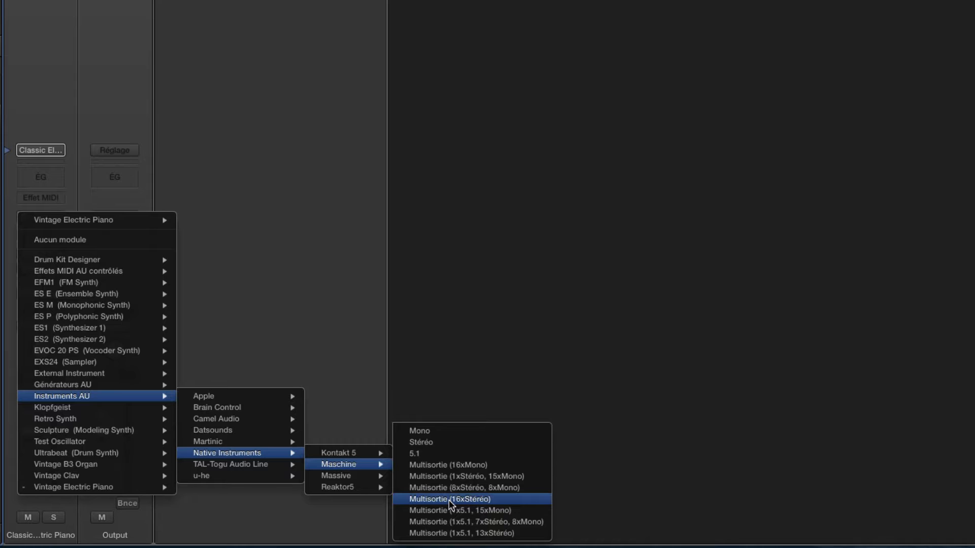
pyautogui.click(449, 499)
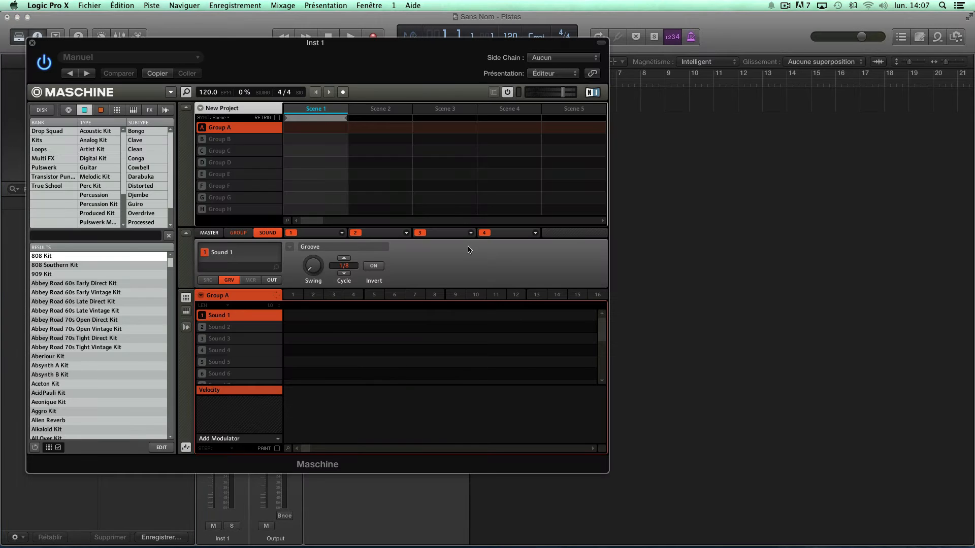
pyautogui.moveTo(378, 53); pyautogui.dragTo(716, 130)
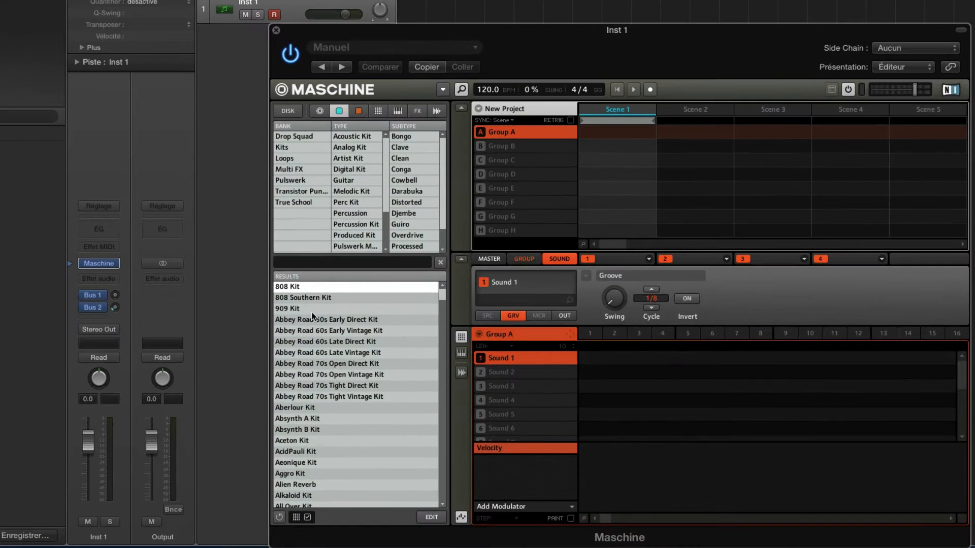
# Load Arcade Kit into Group A and collapse the empty group rows and the velocity lane so that all sixteen sounds show
pyautogui.scroll(-1, 438, 416)
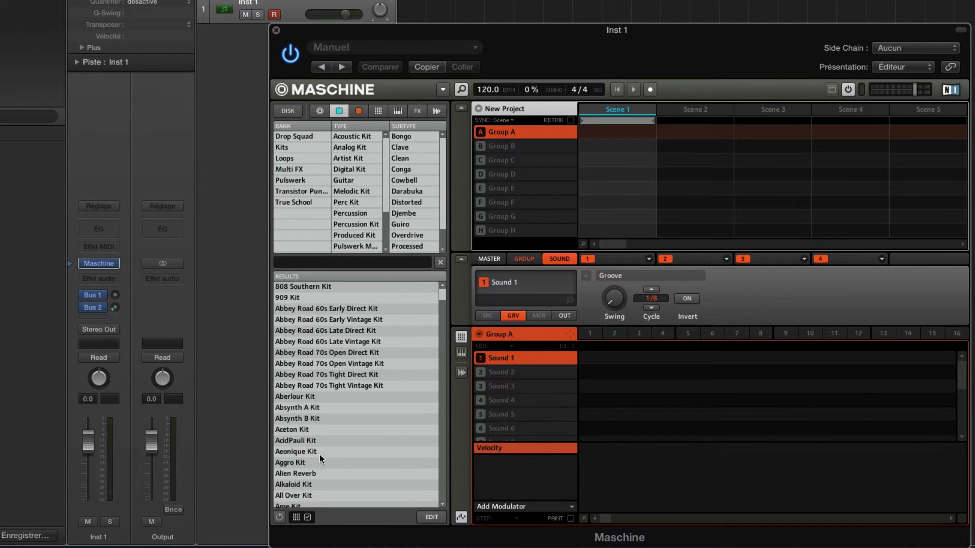
pyautogui.scroll(-8, 321, 447)
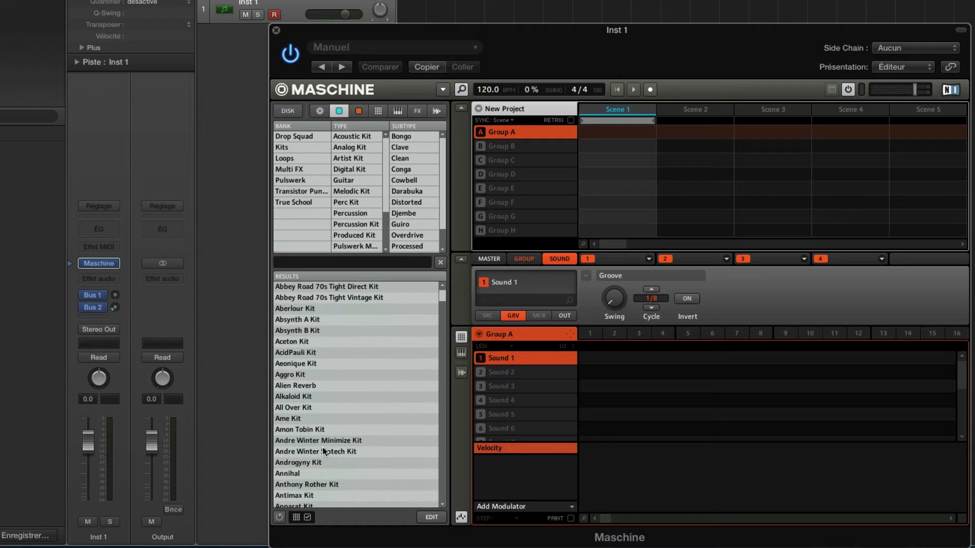
pyautogui.scroll(-4, 322, 447)
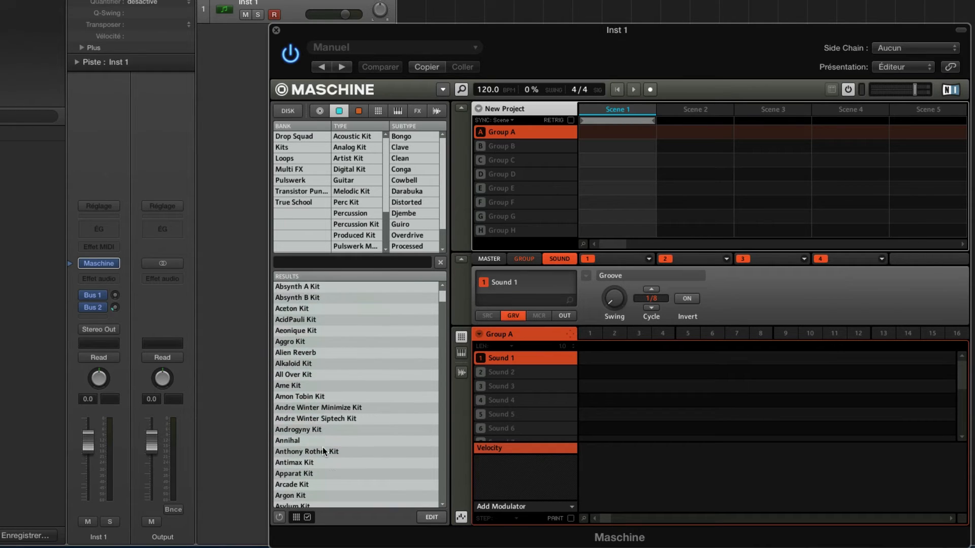
pyautogui.click(286, 475)
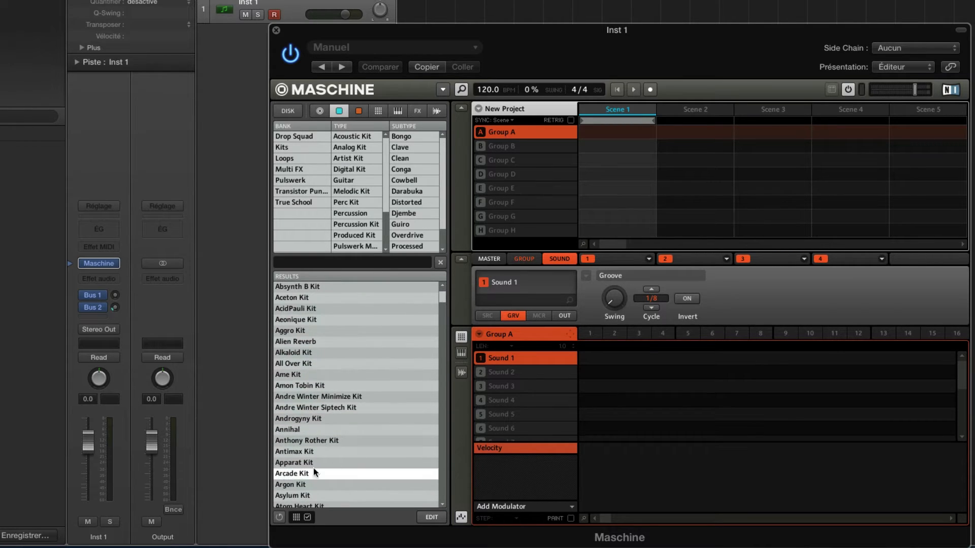
pyautogui.click(461, 111)
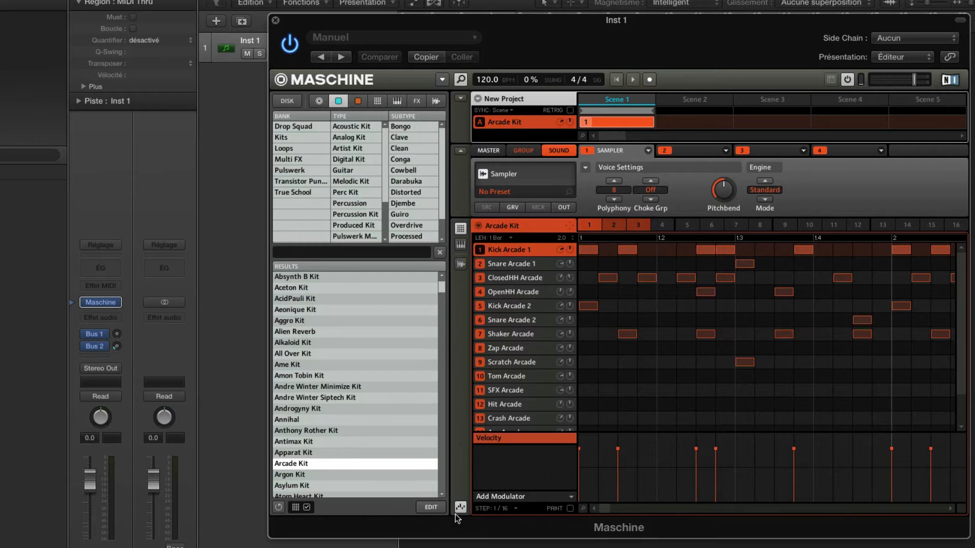
pyautogui.click(459, 507)
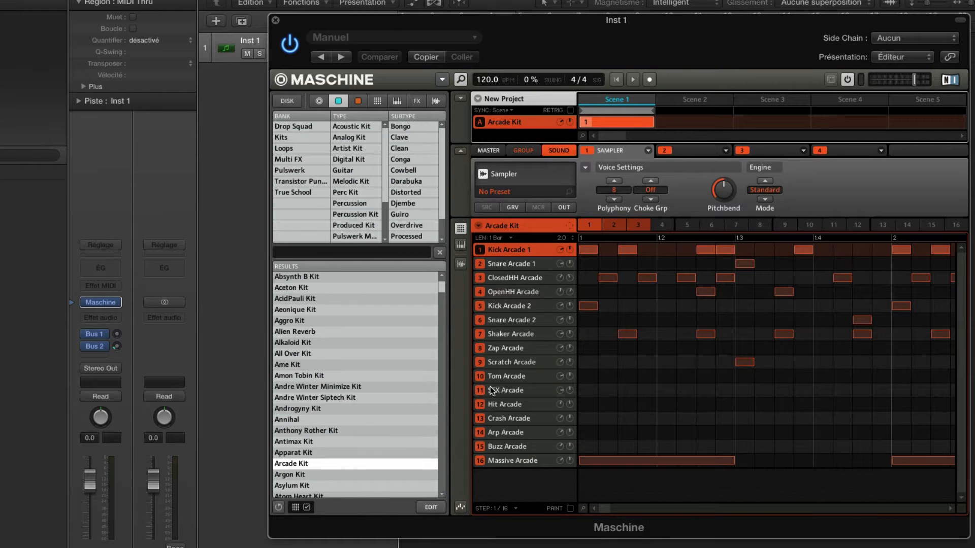
# Mute sounds 7 to 16, from Shaker Arcade to Massive Arcade, and play the pattern briefly
pyautogui.click(480, 461)
pyautogui.click(481, 447)
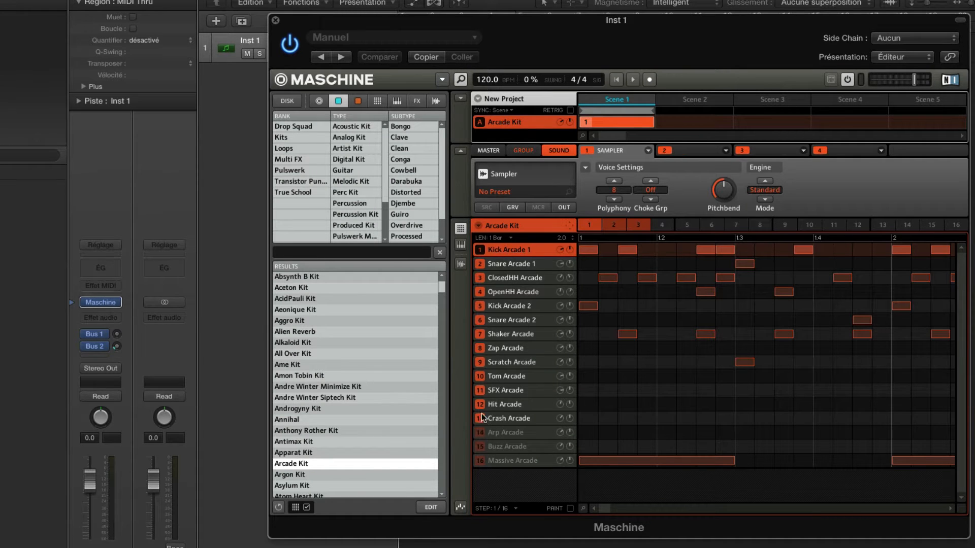
pyautogui.click(481, 416)
pyautogui.click(481, 404)
pyautogui.click(481, 361)
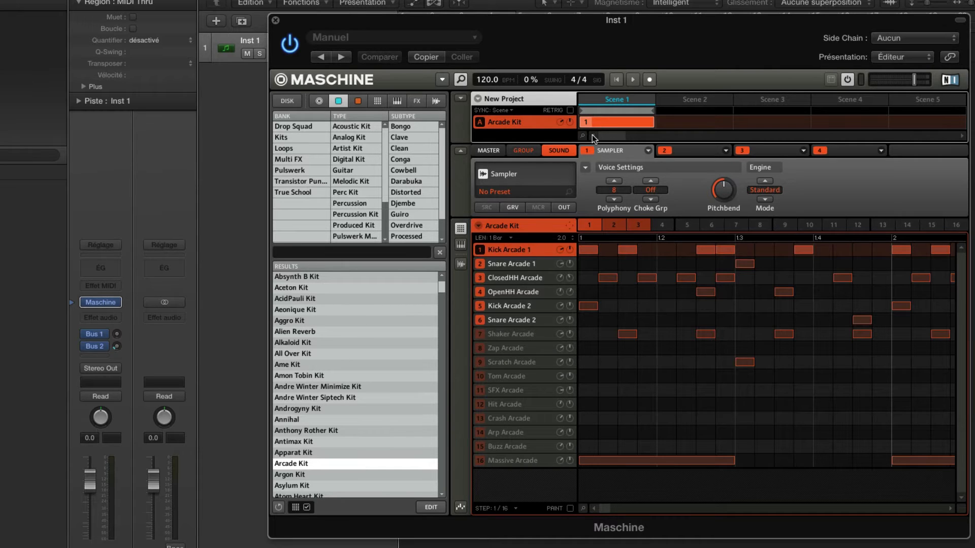
pyautogui.press('space')
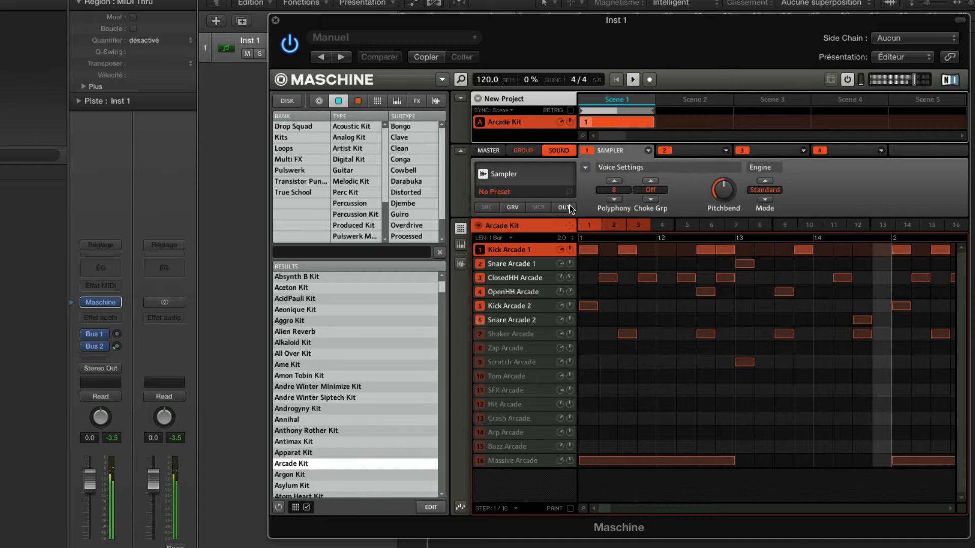
pyautogui.press('space')
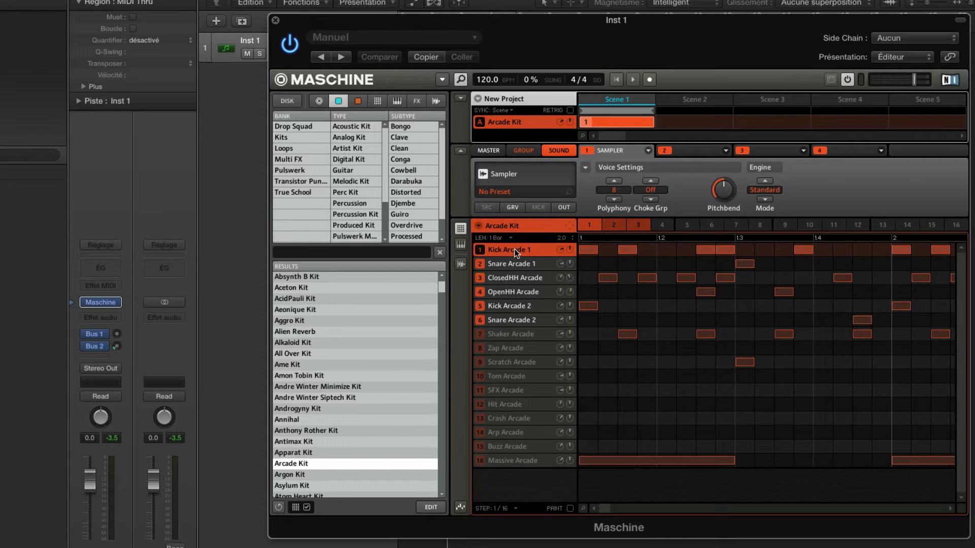
# Route the main output of Kick Arcade 1 to Out 1 and of Snare Arcade 1 to Out 2
pyautogui.click(561, 207)
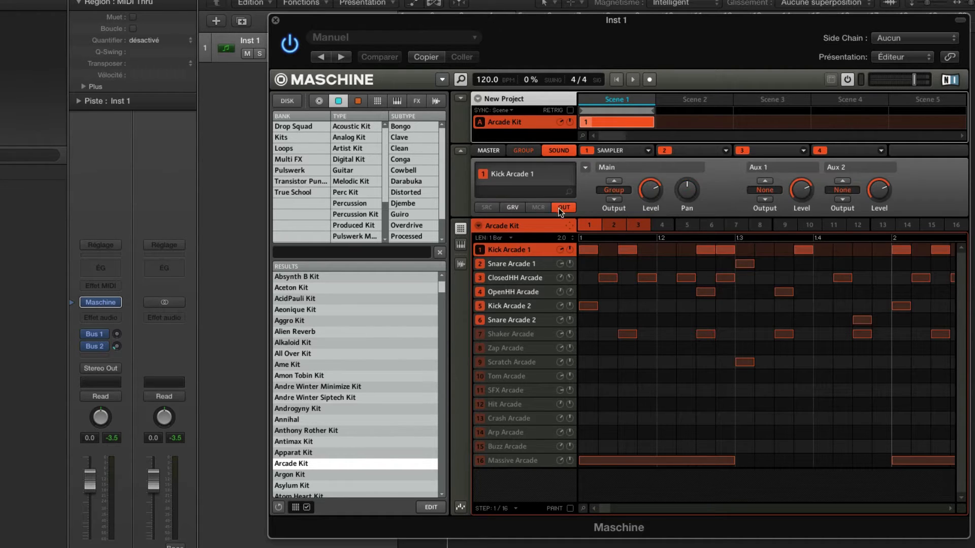
pyautogui.click(613, 190)
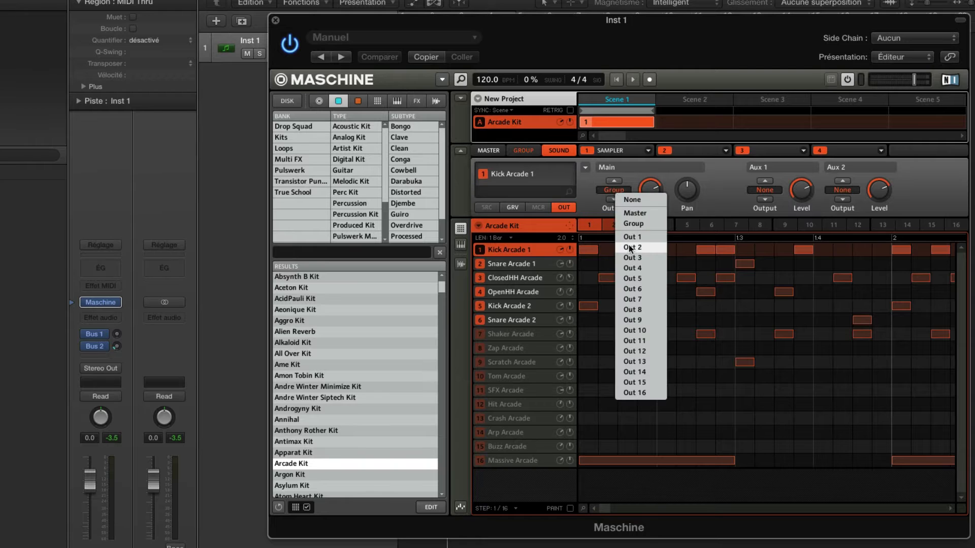
pyautogui.click(630, 248)
pyautogui.click(538, 265)
pyautogui.click(612, 192)
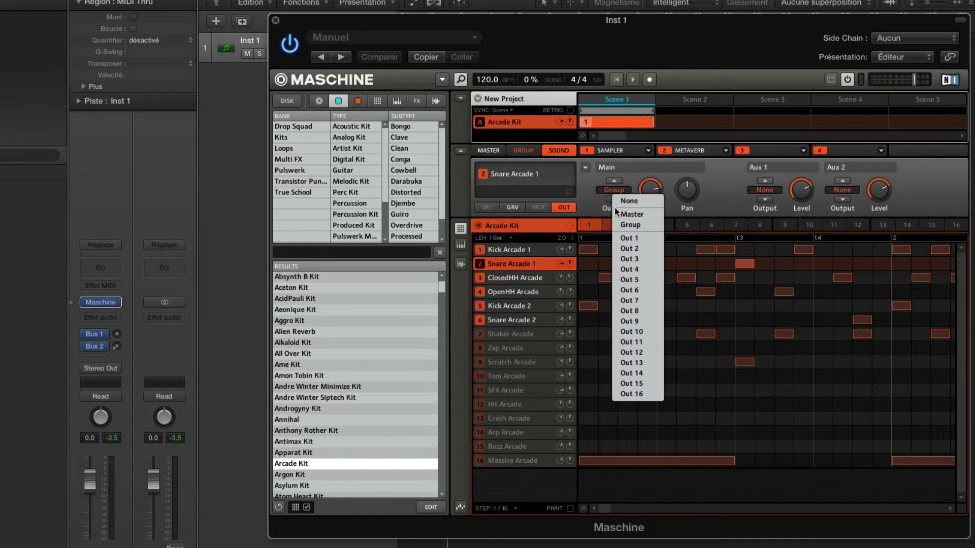
pyautogui.click(622, 256)
# Route the main output of ClosedHH Arcade to Out 3 and of OpenHH Arcade to Out 4
pyautogui.click(534, 275)
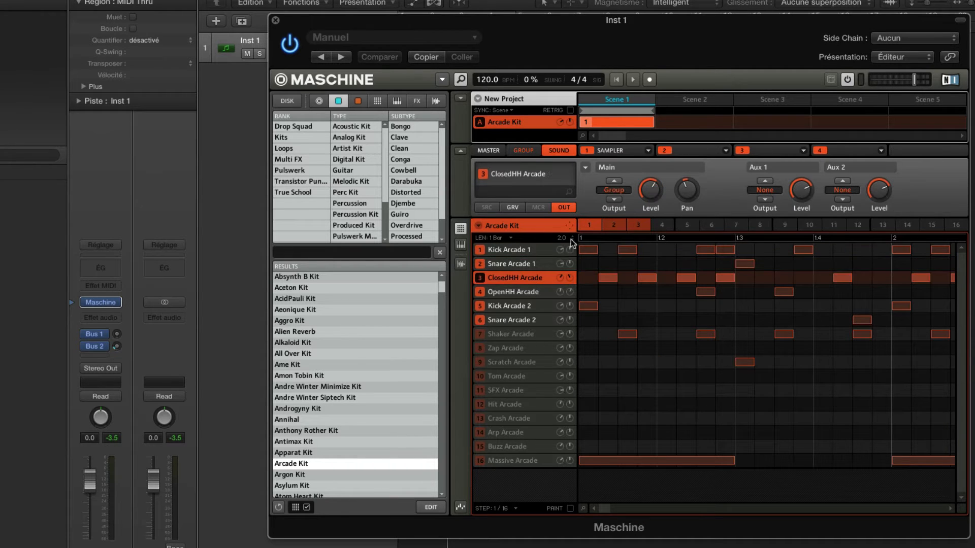
pyautogui.click(615, 192)
pyautogui.click(632, 260)
pyautogui.click(523, 295)
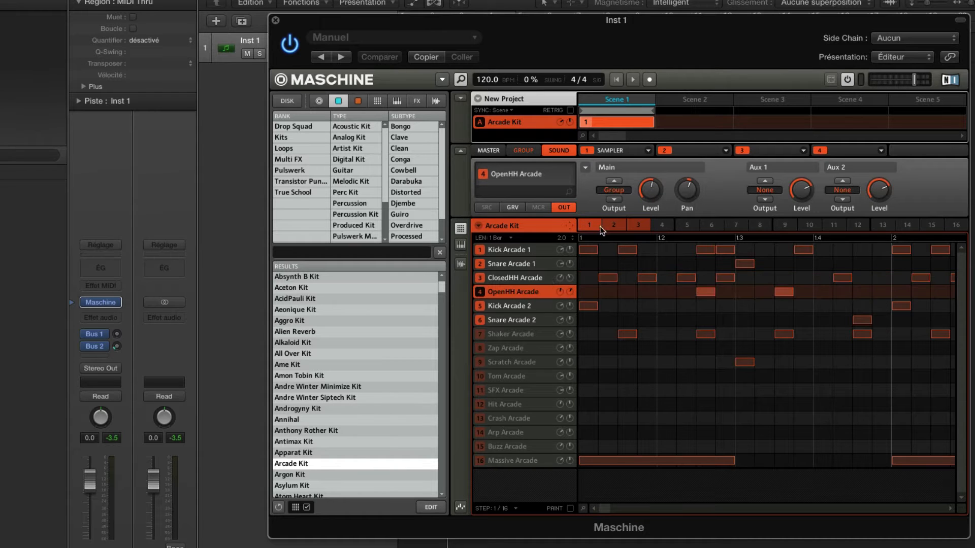
pyautogui.click(623, 194)
pyautogui.click(641, 267)
# Route the main output of Kick Arcade 2 to Out 5 and of Snare Arcade 2 to Out 6
pyautogui.click(533, 306)
pyautogui.click(614, 193)
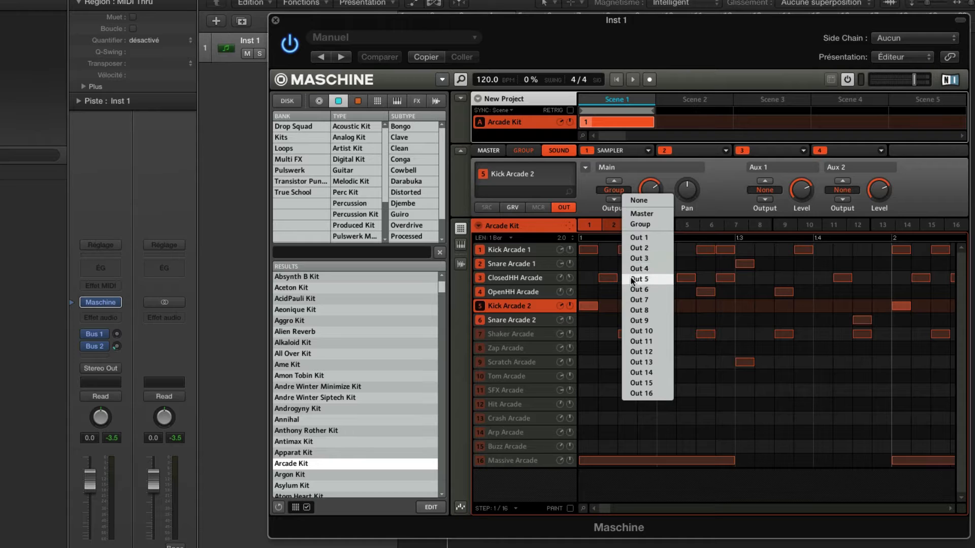
pyautogui.click(634, 275)
pyautogui.click(534, 319)
pyautogui.click(628, 193)
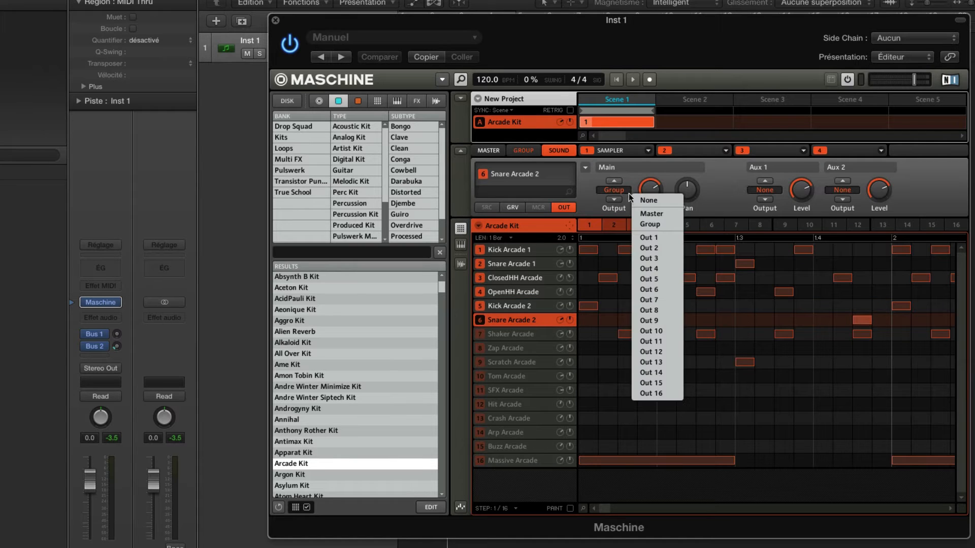
pyautogui.click(634, 281)
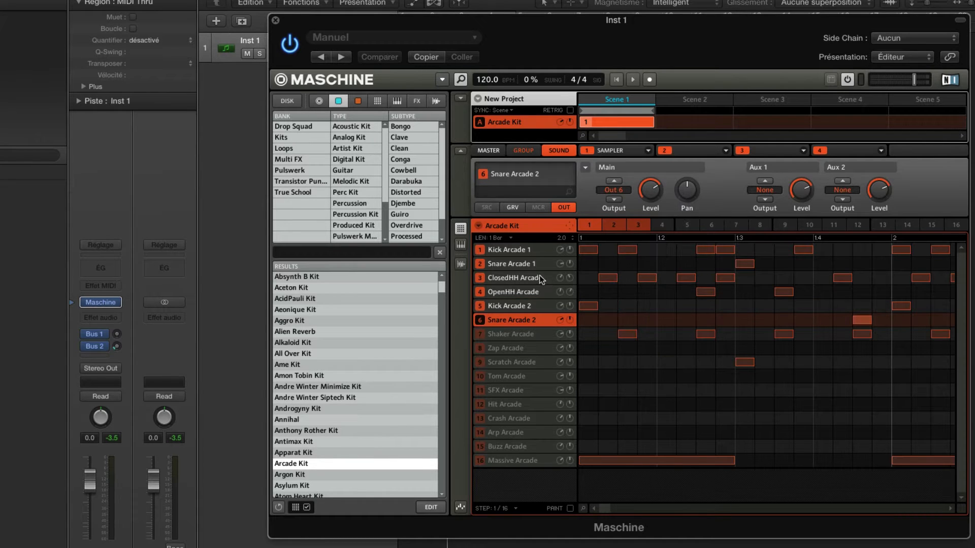
# Enable MIDI input for Kick Arcade 1 on channel 1 in its Sound MIDI Settings
pyautogui.rightClick(531, 249)
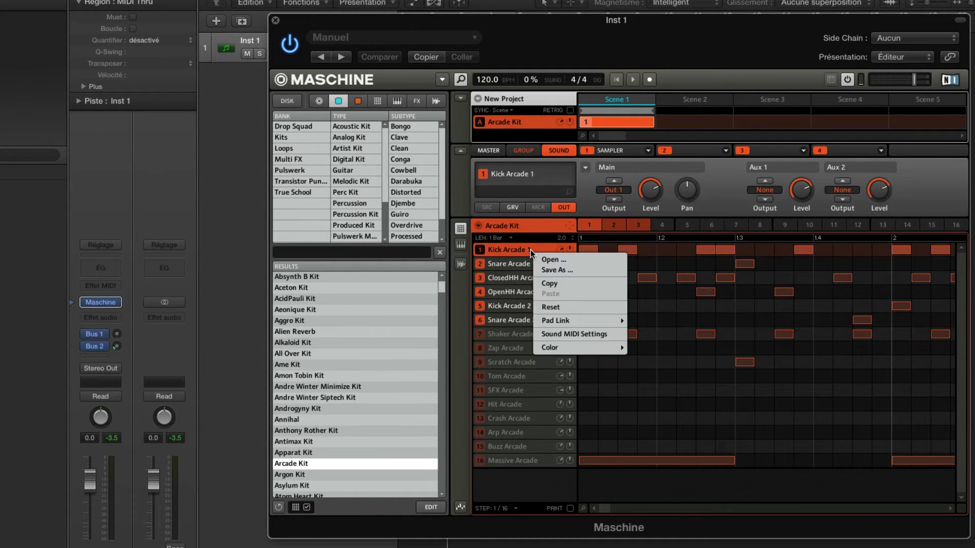
pyautogui.click(574, 335)
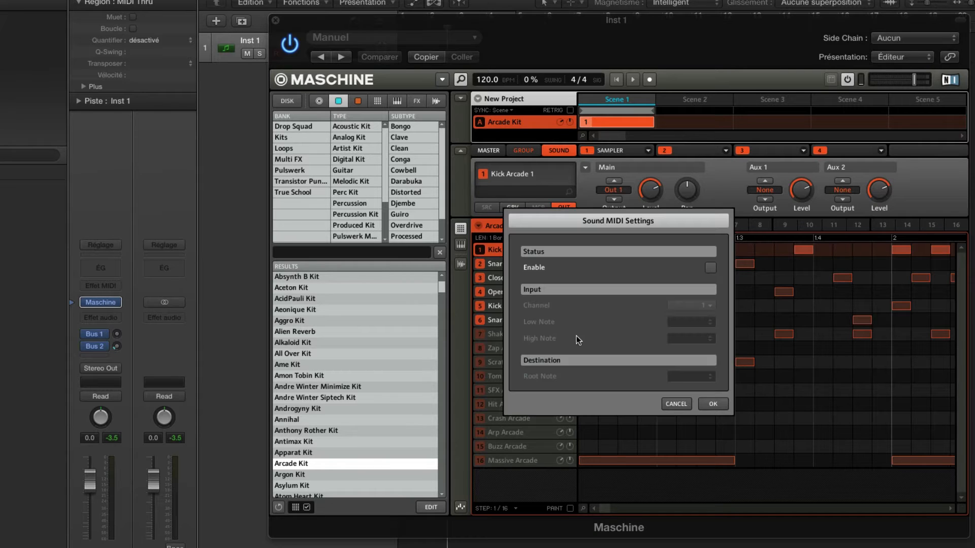
pyautogui.click(710, 268)
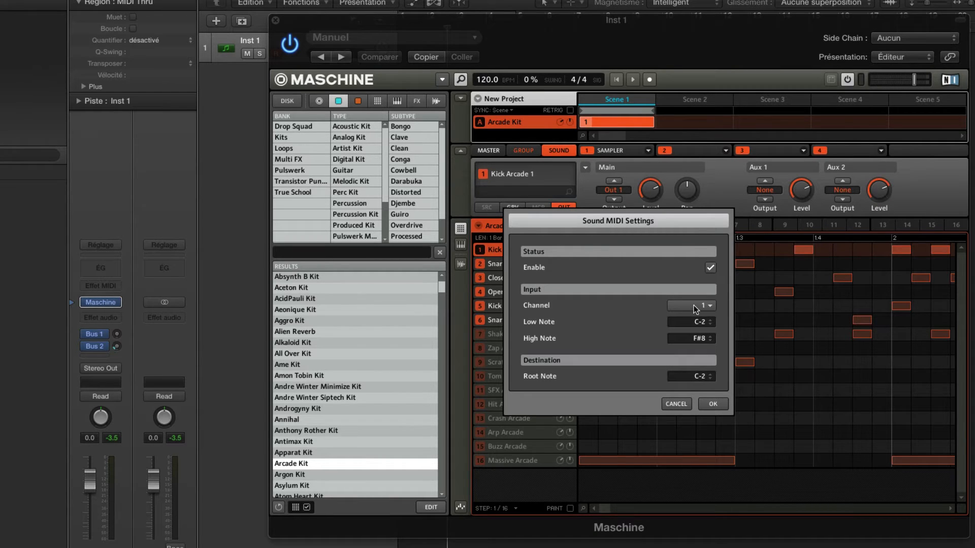
pyautogui.click(713, 402)
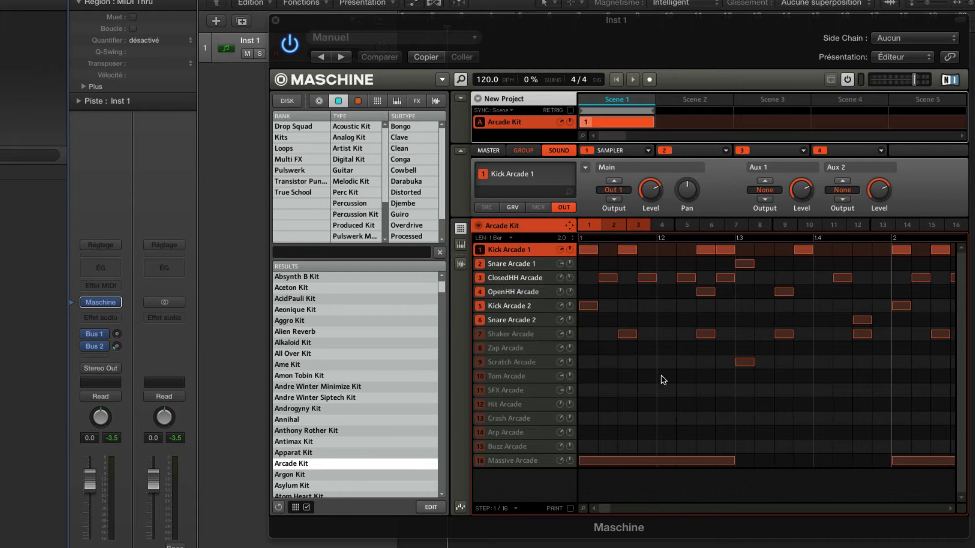
# Enable MIDI input for Snare Arcade 1 and set its channel to 2
pyautogui.click(529, 264)
pyautogui.rightClick(529, 264)
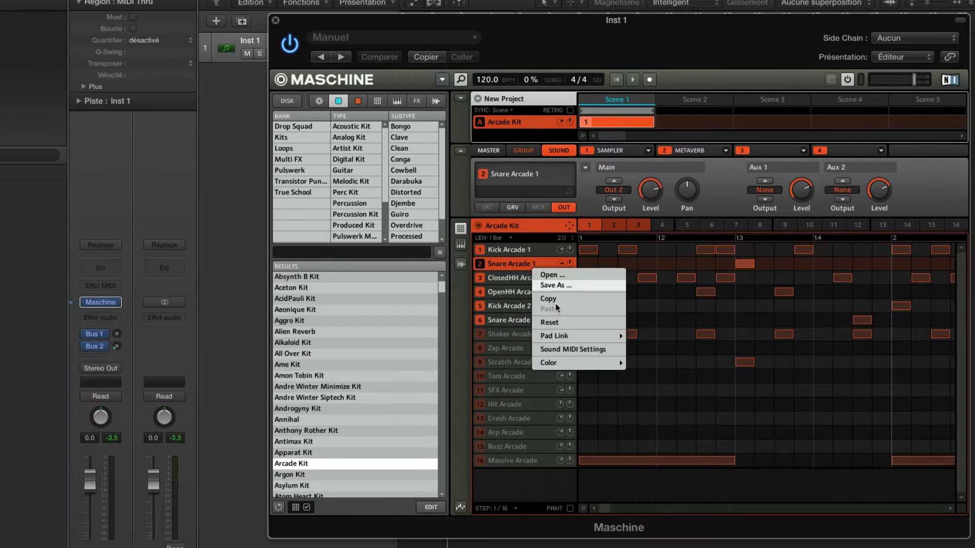
pyautogui.click(577, 346)
pyautogui.click(711, 269)
pyautogui.click(703, 306)
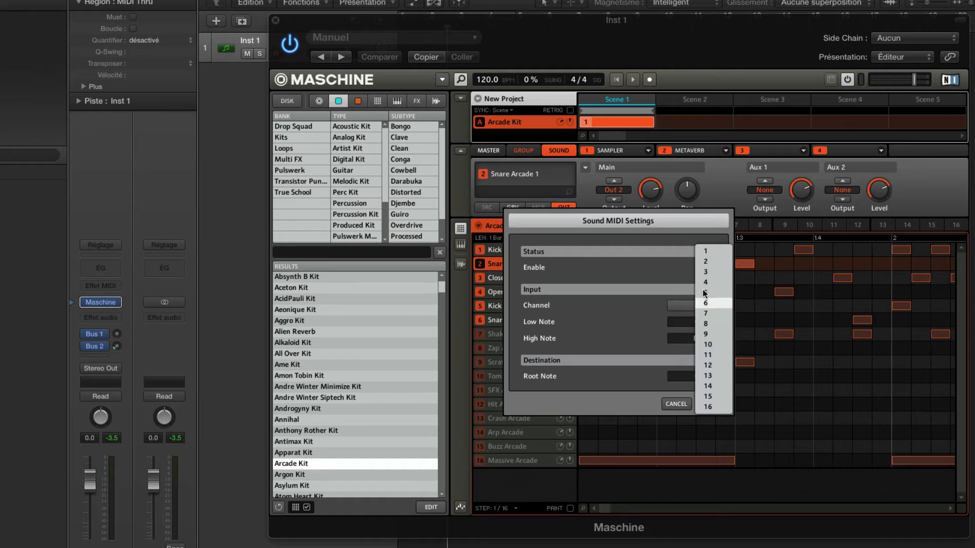
pyautogui.click(706, 258)
pyautogui.click(710, 404)
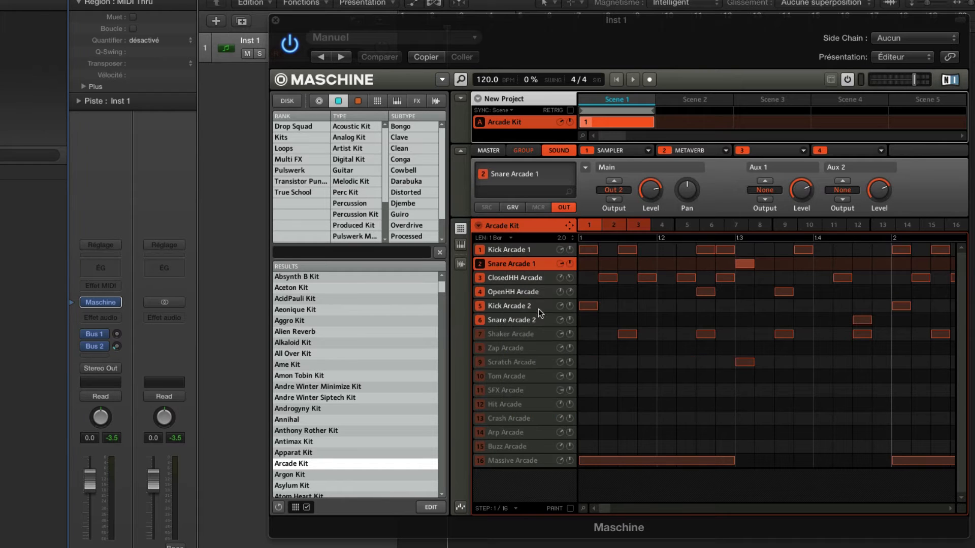
# Enable MIDI input for ClosedHH Arcade and set its channel to 3
pyautogui.click(536, 279)
pyautogui.rightClick(535, 278)
pyautogui.click(583, 363)
pyautogui.click(710, 268)
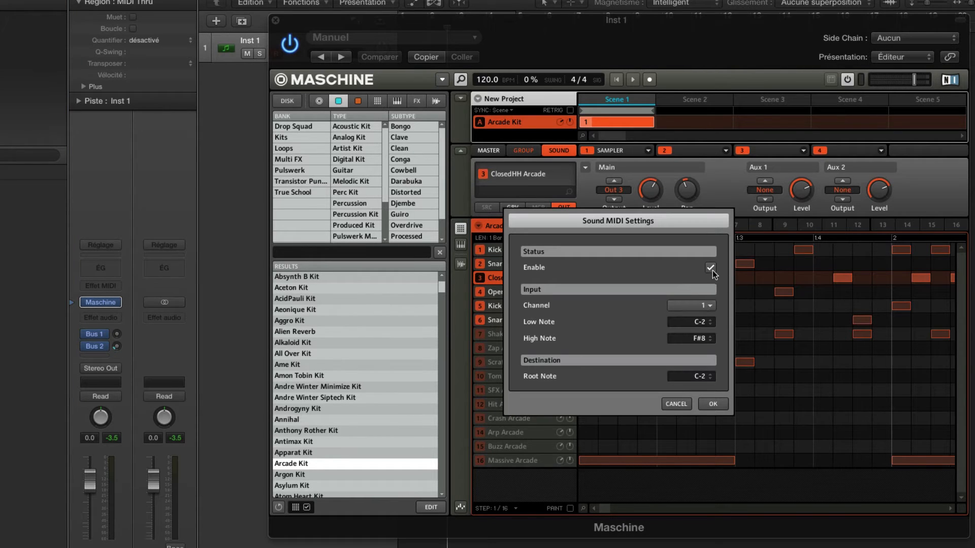
pyautogui.click(704, 305)
pyautogui.click(707, 270)
pyautogui.click(713, 404)
# Enable MIDI input for OpenHH Arcade and set its channel to 4
pyautogui.click(517, 293)
pyautogui.rightClick(517, 295)
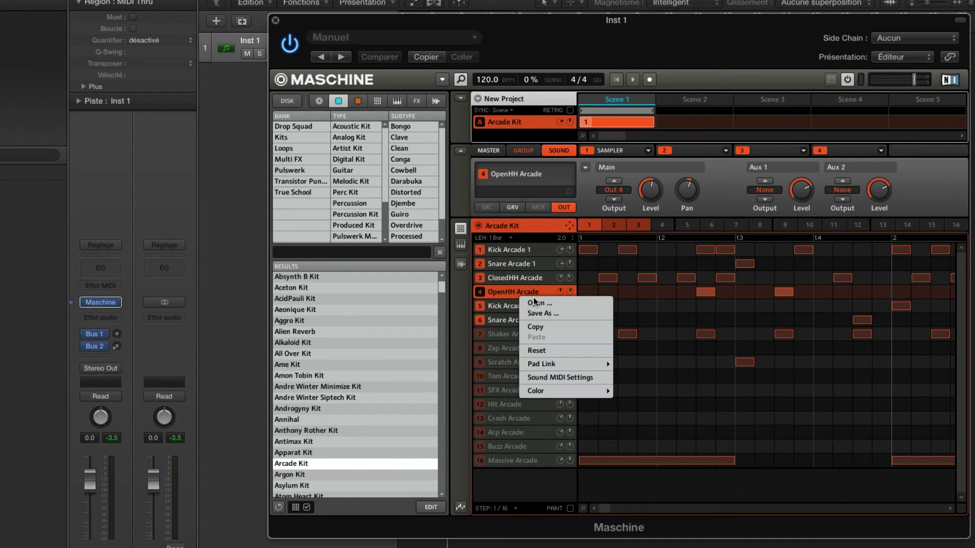
pyautogui.click(566, 377)
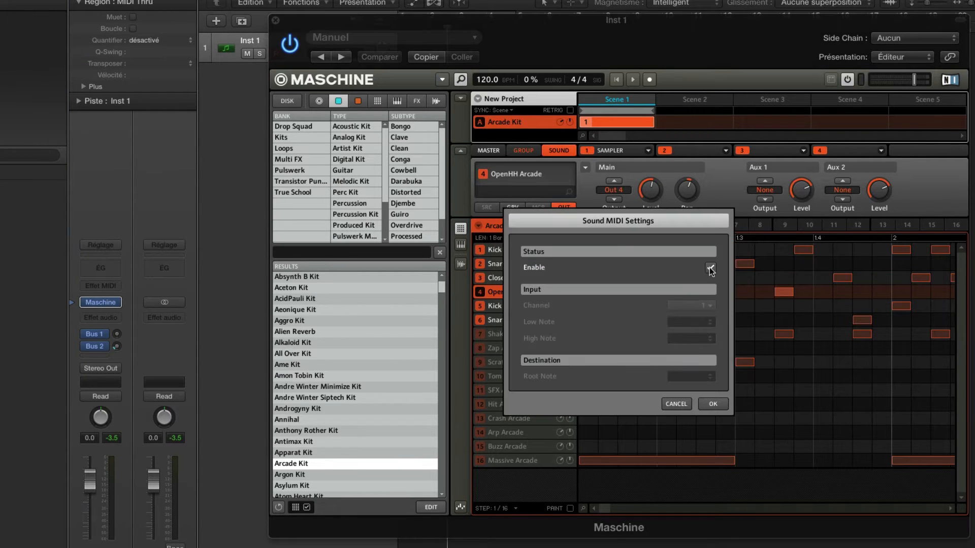
pyautogui.click(710, 269)
pyautogui.click(703, 305)
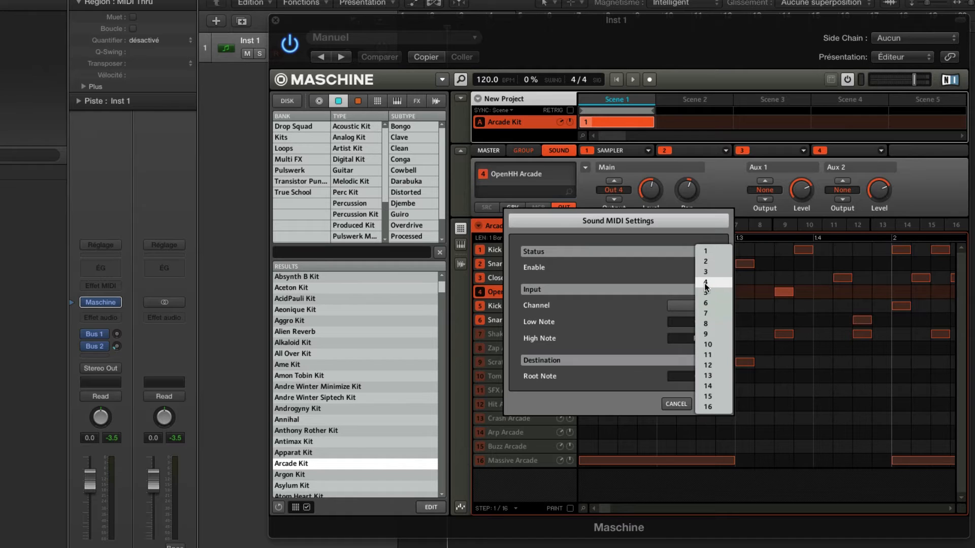
pyautogui.click(706, 283)
pyautogui.click(713, 403)
# Enable MIDI input for Kick Arcade 2 and set its channel to 5
pyautogui.click(526, 306)
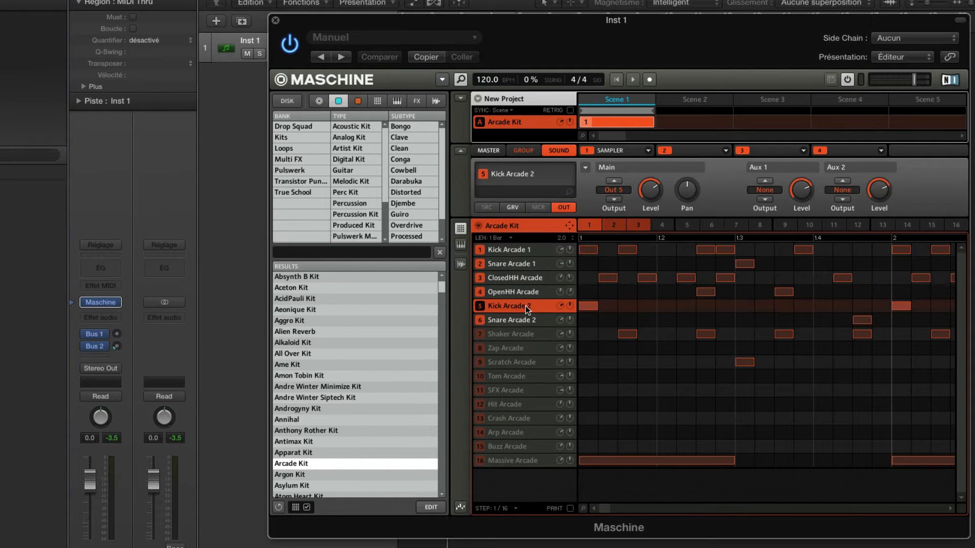
pyautogui.rightClick(526, 305)
pyautogui.click(590, 390)
pyautogui.click(710, 270)
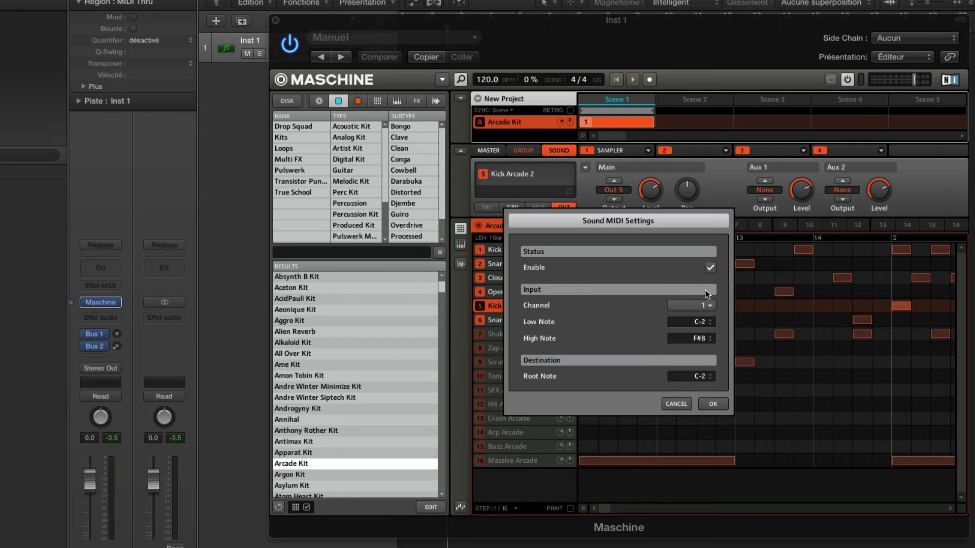
pyautogui.click(703, 306)
pyautogui.click(705, 293)
pyautogui.click(713, 403)
# Enable MIDI input for Snare Arcade 2 and set its channel to 6
pyautogui.click(525, 320)
pyautogui.rightClick(525, 320)
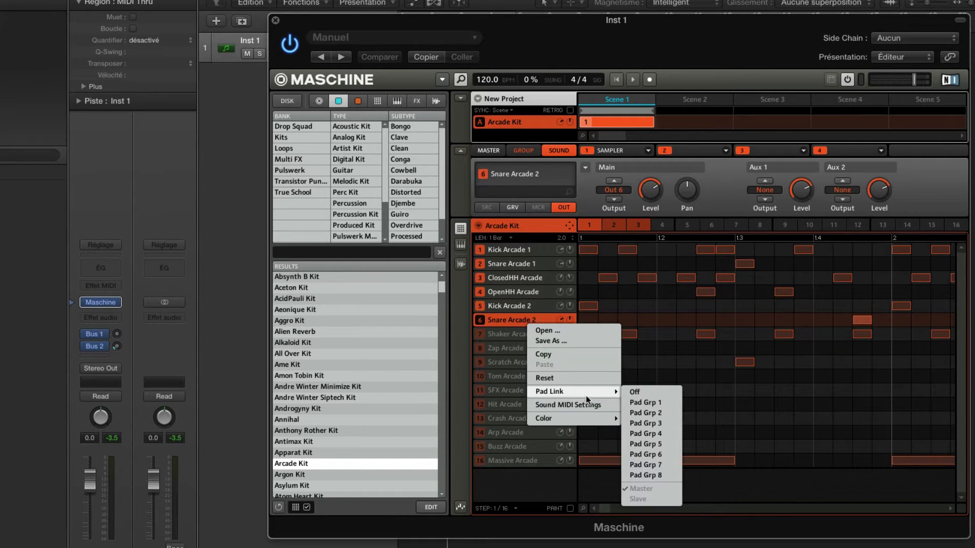
pyautogui.click(592, 405)
pyautogui.click(710, 268)
pyautogui.click(703, 306)
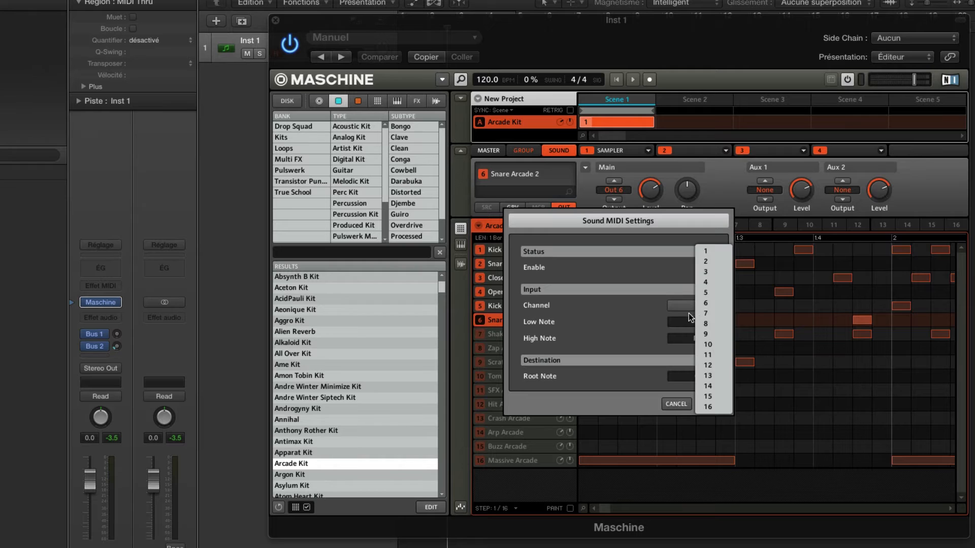
pyautogui.click(713, 304)
pyautogui.click(713, 404)
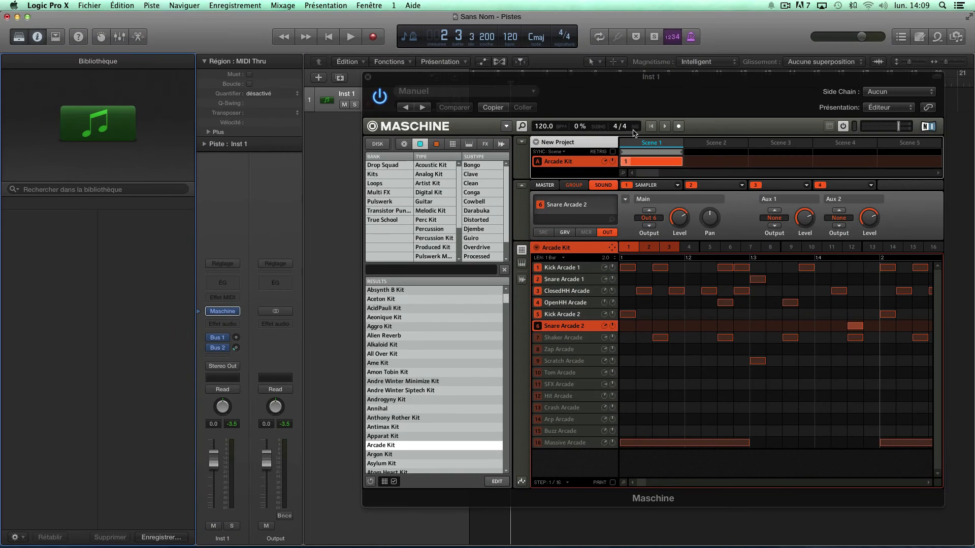
# Move the Maschine window clear of the track list, show the mixer and enlarge it
pyautogui.moveTo(617, 85); pyautogui.dragTo(642, 124)
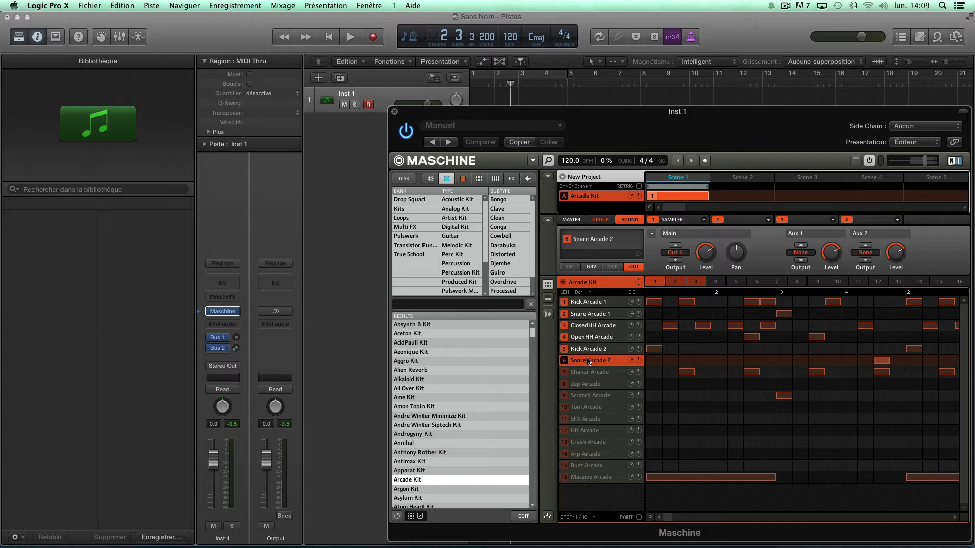
pyautogui.moveTo(580, 128); pyautogui.dragTo(830, 98)
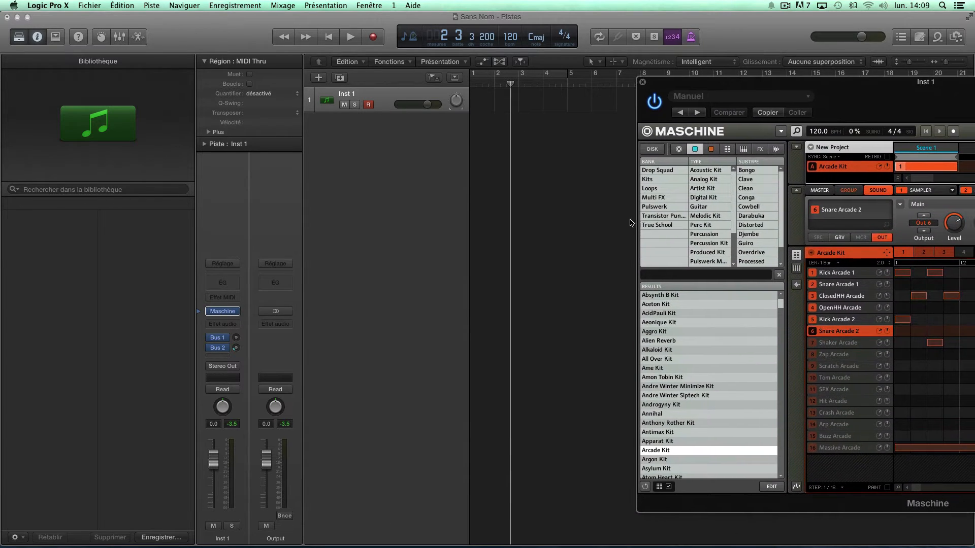
pyautogui.click(381, 321)
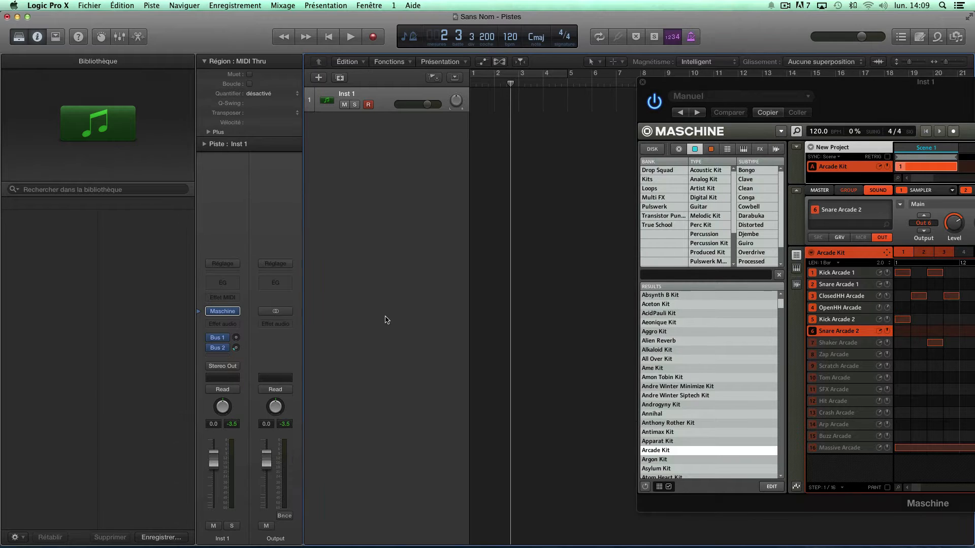
pyautogui.press('x')
pyautogui.moveTo(441, 321); pyautogui.dragTo(453, 241)
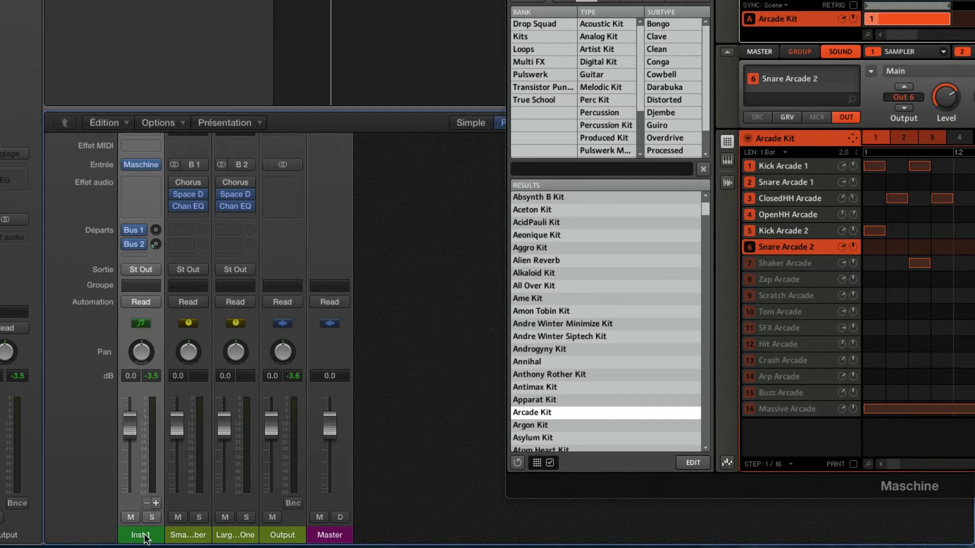
# Add five auxiliary outputs to the Maschine instrument and create tracks for Aux. 3 through Aux. 7, keeping all six tracks in view
pyautogui.click(156, 503)
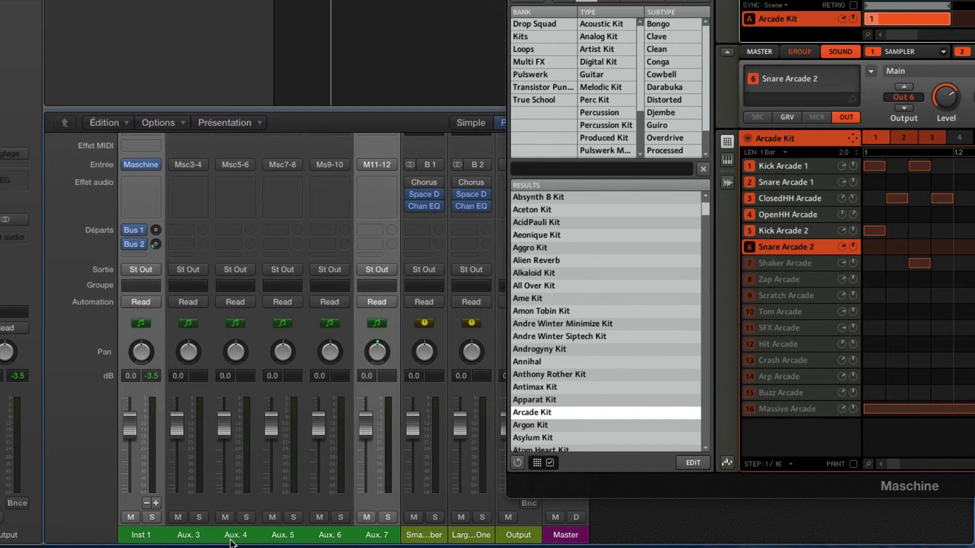
pyautogui.click(197, 540)
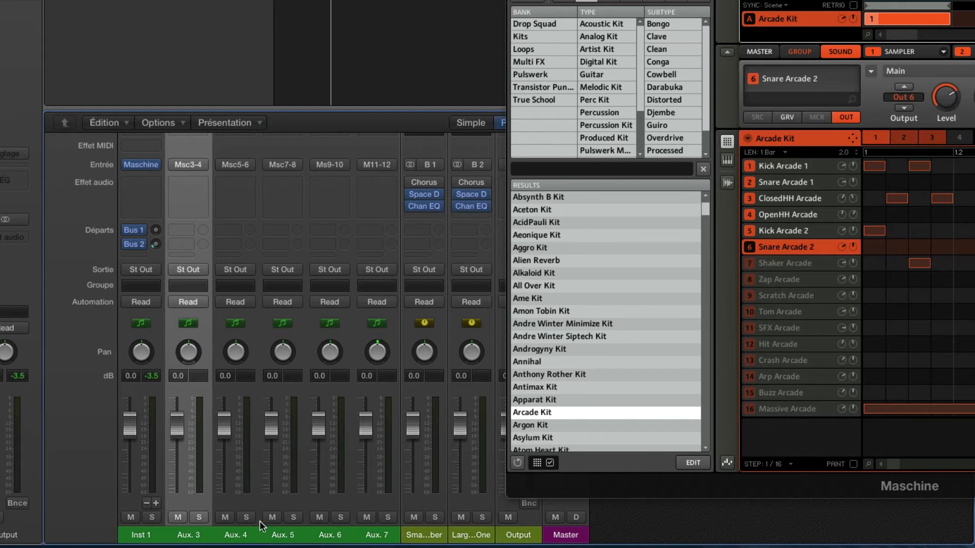
pyautogui.keyDown('shift'); pyautogui.click(378, 535); pyautogui.keyUp('shift')
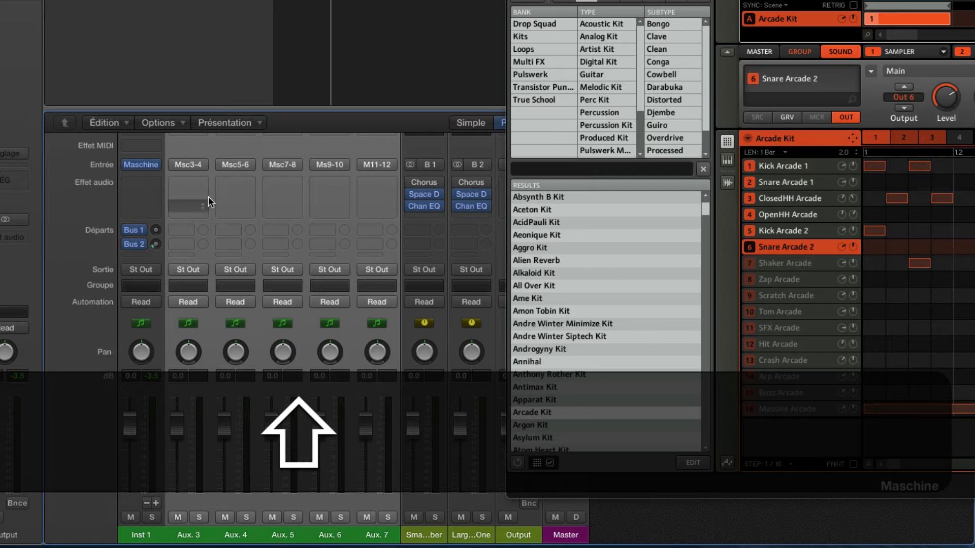
pyautogui.rightClick(379, 537)
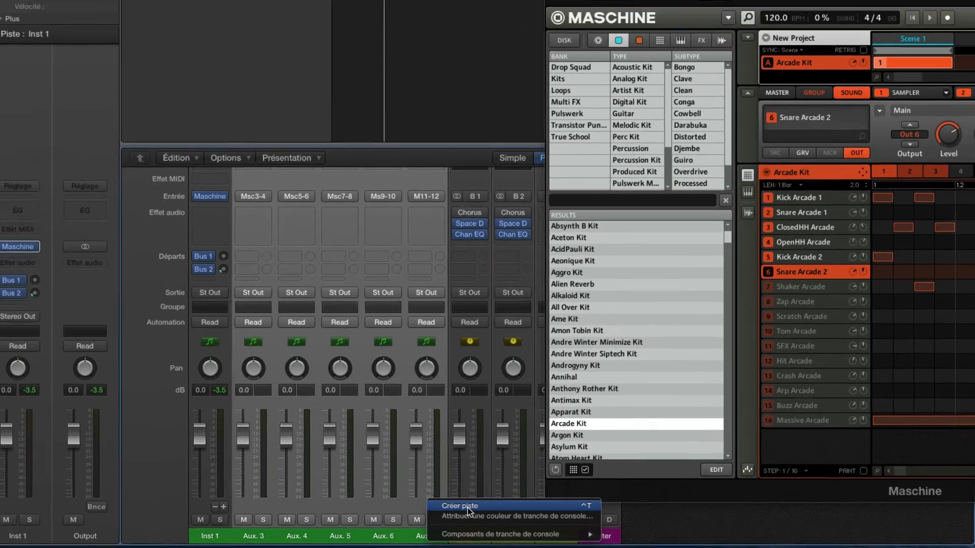
pyautogui.click(422, 502)
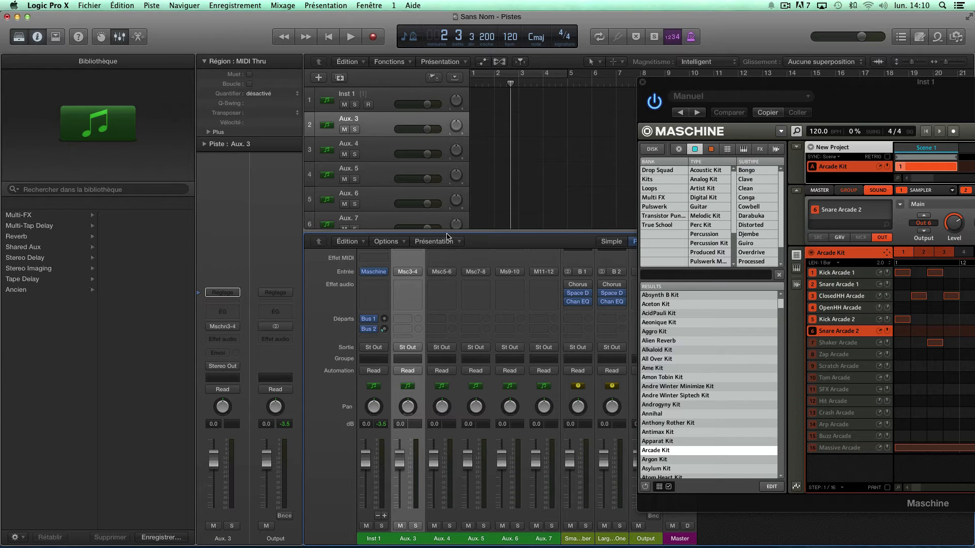
pyautogui.moveTo(447, 232); pyautogui.dragTo(447, 257)
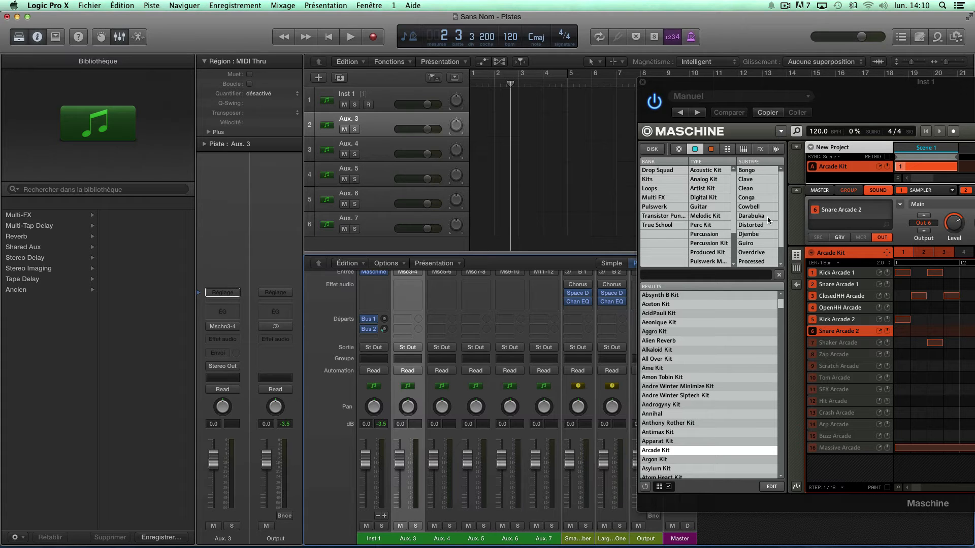
# Check that the Arcade Kit's pattern drag mode is MIDI and place its pattern at bar 1 across the six tracks
pyautogui.moveTo(886, 252); pyautogui.dragTo(812, 252)
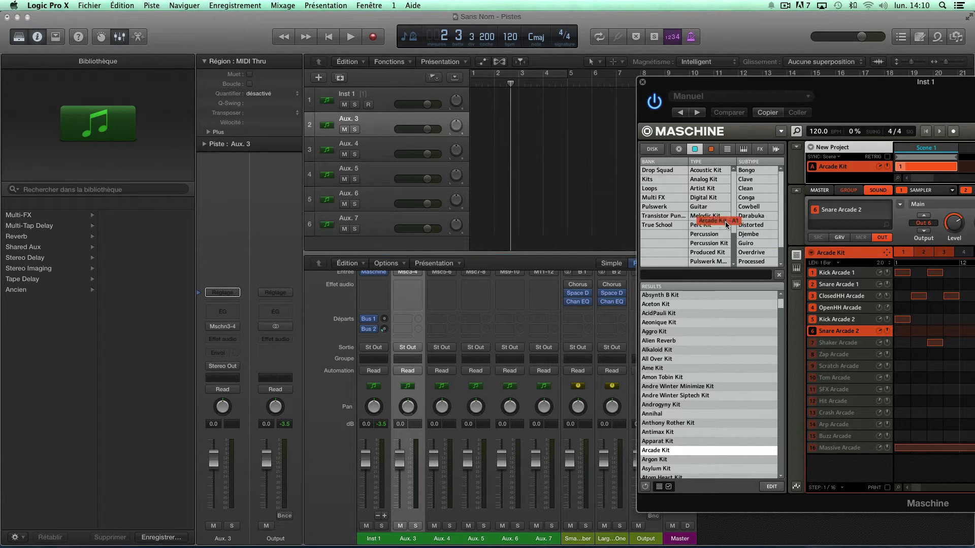
pyautogui.rightClick(810, 254)
pyautogui.moveTo(838, 320)
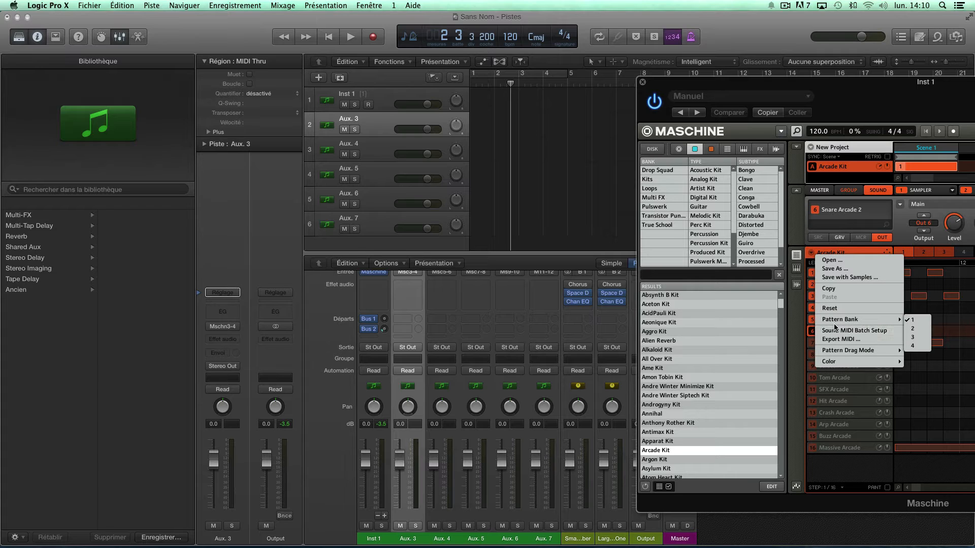
pyautogui.moveTo(827, 354)
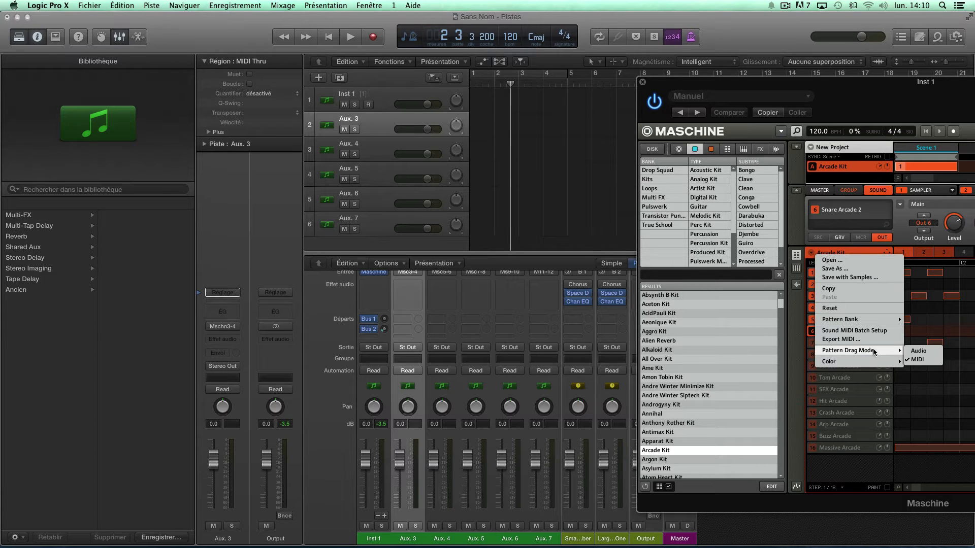
pyautogui.click(821, 249)
pyautogui.moveTo(887, 253); pyautogui.dragTo(476, 98)
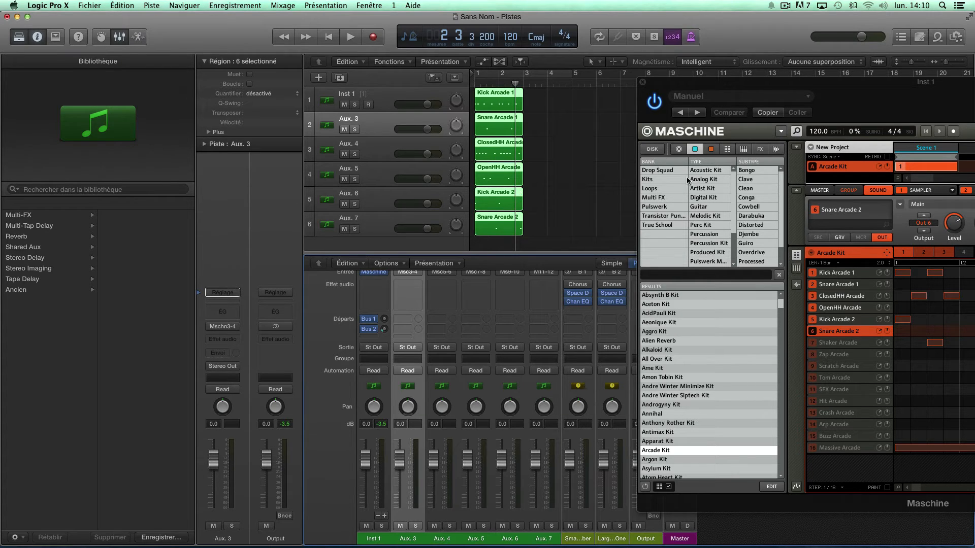
# Play the imported regions, switch Maschine to the empty Scene 2 and move its window clear of the arrangement
pyautogui.press('space')
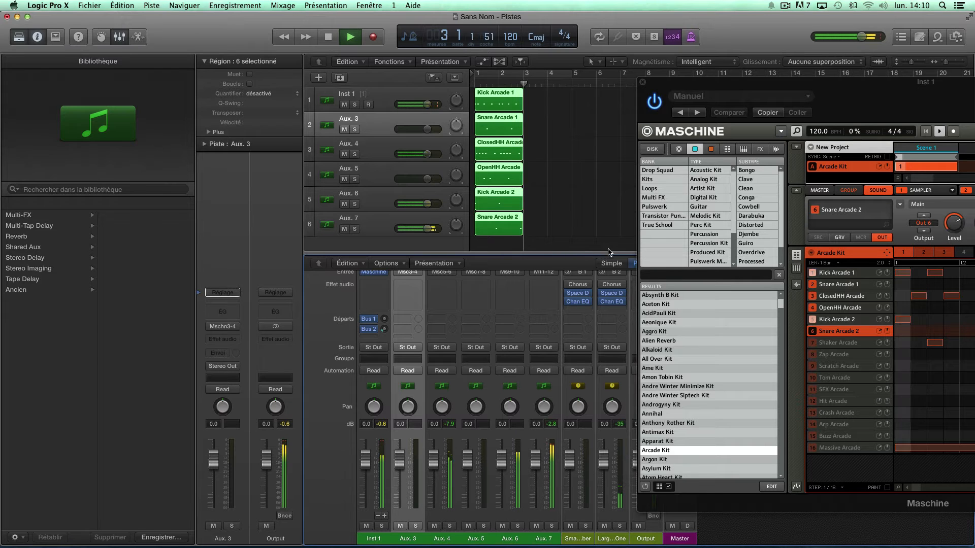
pyautogui.moveTo(855, 96); pyautogui.dragTo(709, 80)
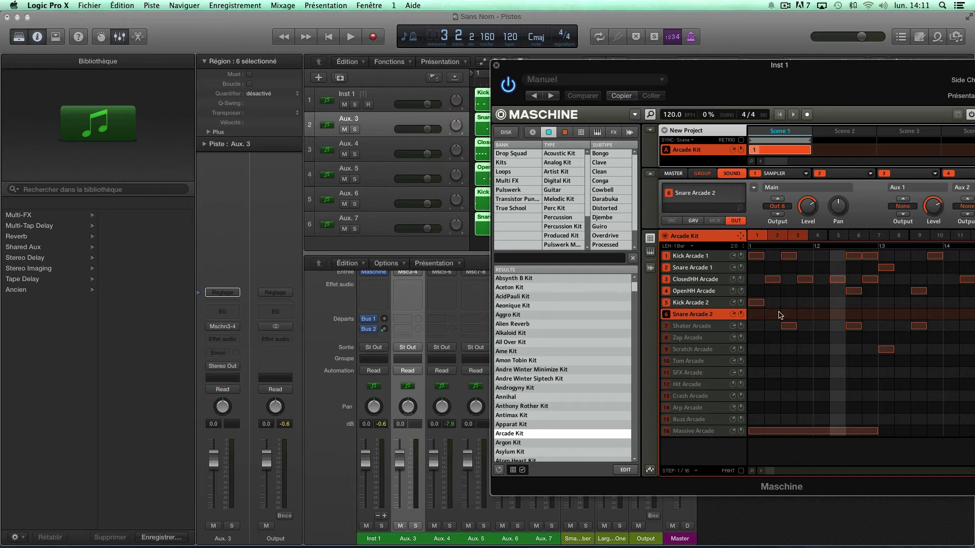
pyautogui.click(844, 132)
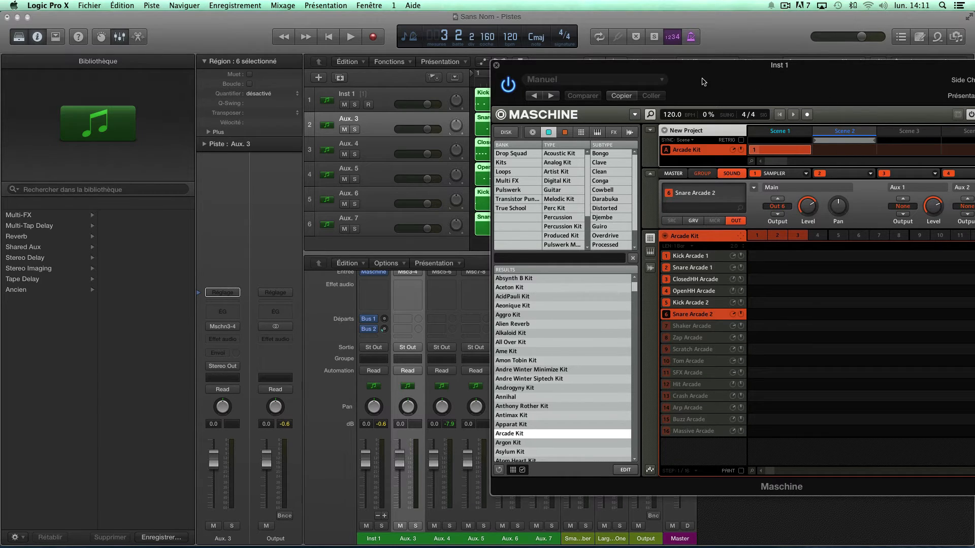
pyautogui.moveTo(702, 81); pyautogui.dragTo(914, 91)
pyautogui.moveTo(814, 84); pyautogui.dragTo(797, 78)
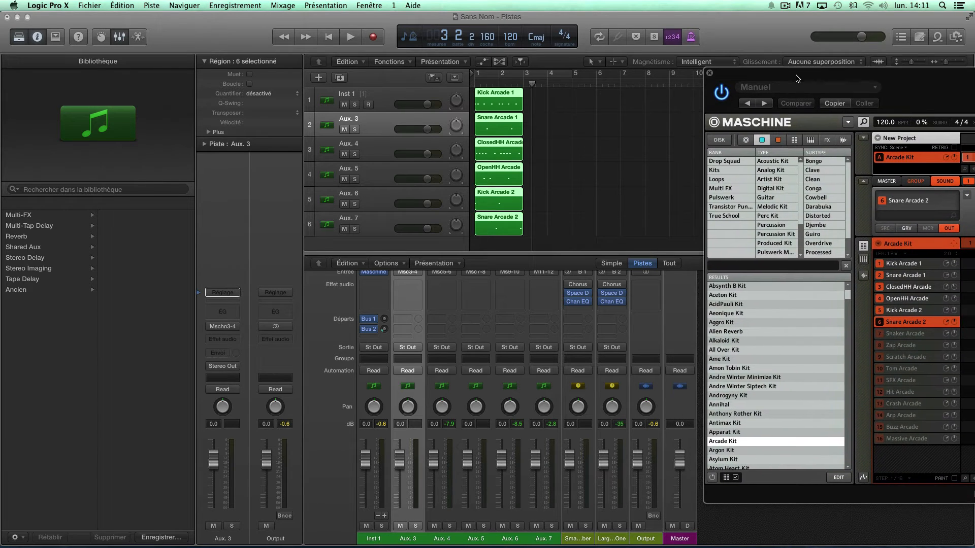
# Turn on cycle playback, set the loop from bar 1 to bar 3 and play the drum regions
pyautogui.click(521, 75)
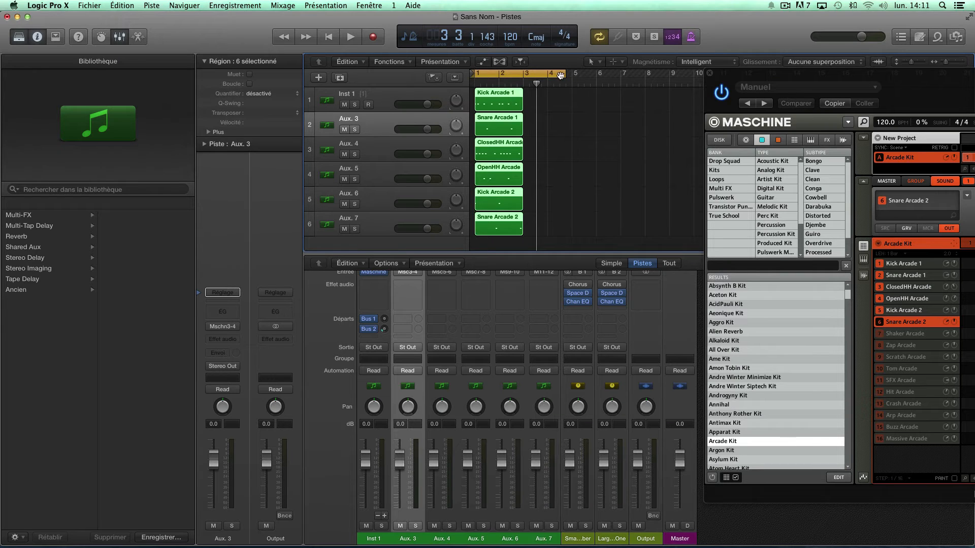
pyautogui.moveTo(571, 75); pyautogui.dragTo(487, 77)
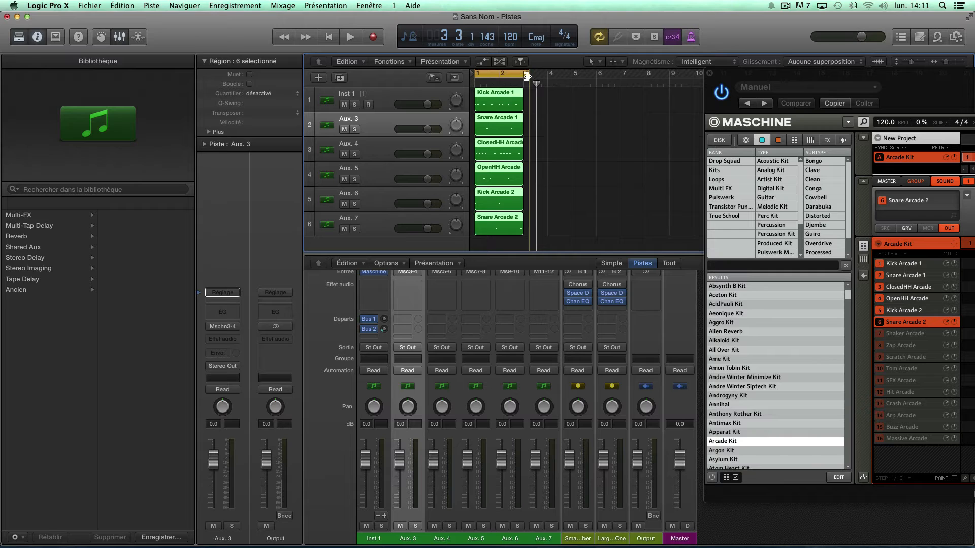
pyautogui.press('space')
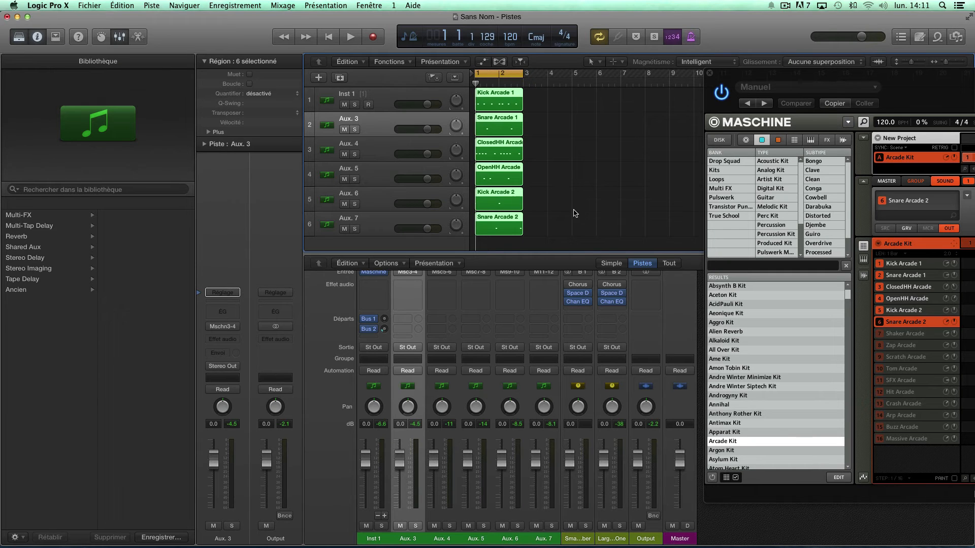
pyautogui.press('space')
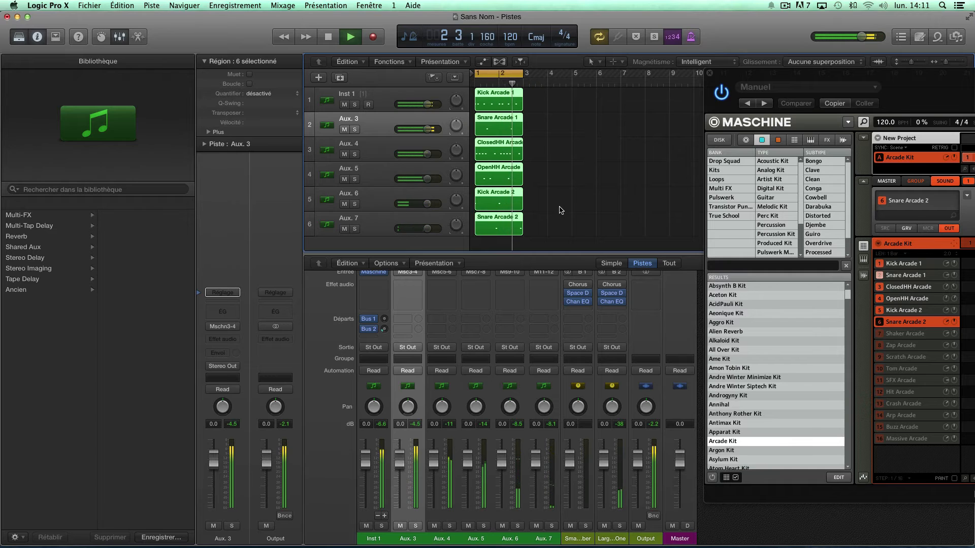
pyautogui.press('space')
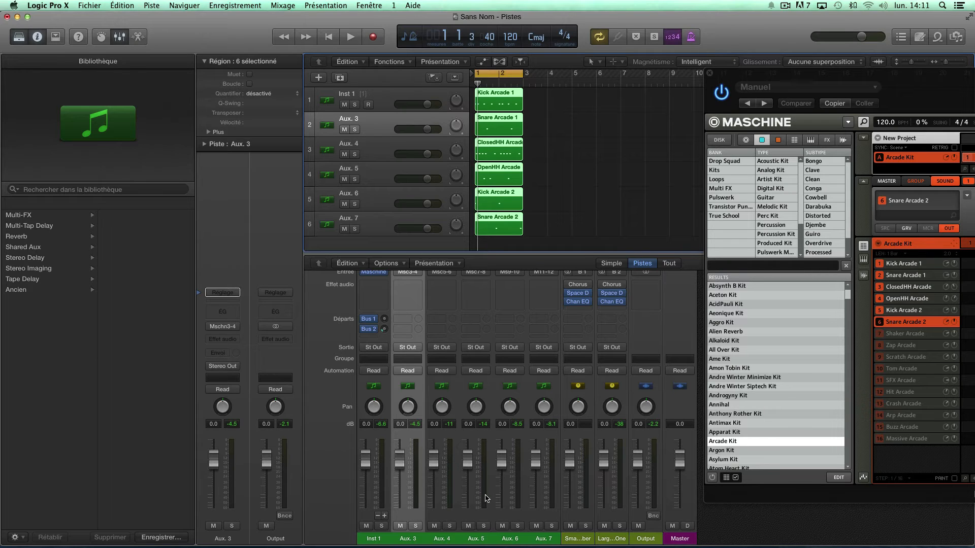
# Solo the Aux. 3 channel, play the Snare Arcade 1 region alone and reveal the channel's audio effect slots
pyautogui.click(416, 526)
pyautogui.press('space')
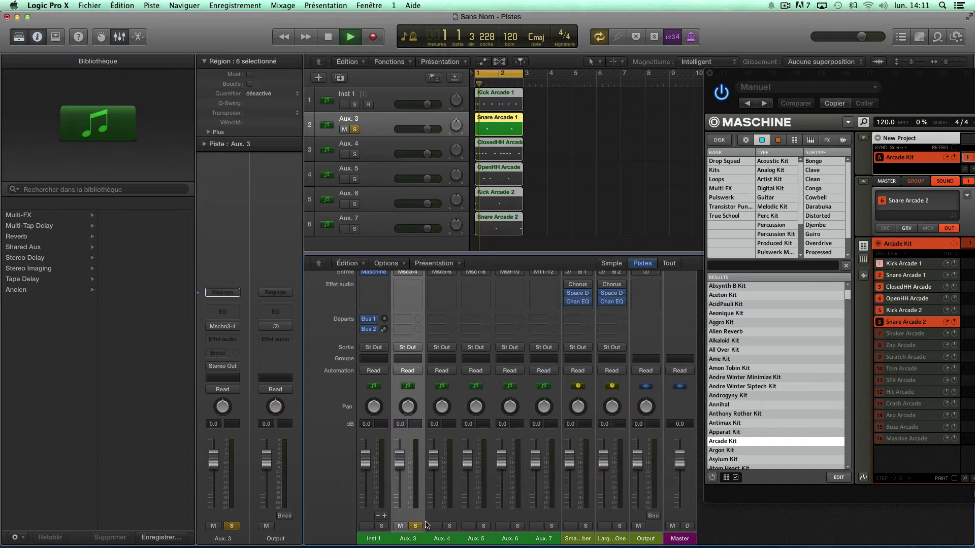
pyautogui.scroll(1, 442, 431)
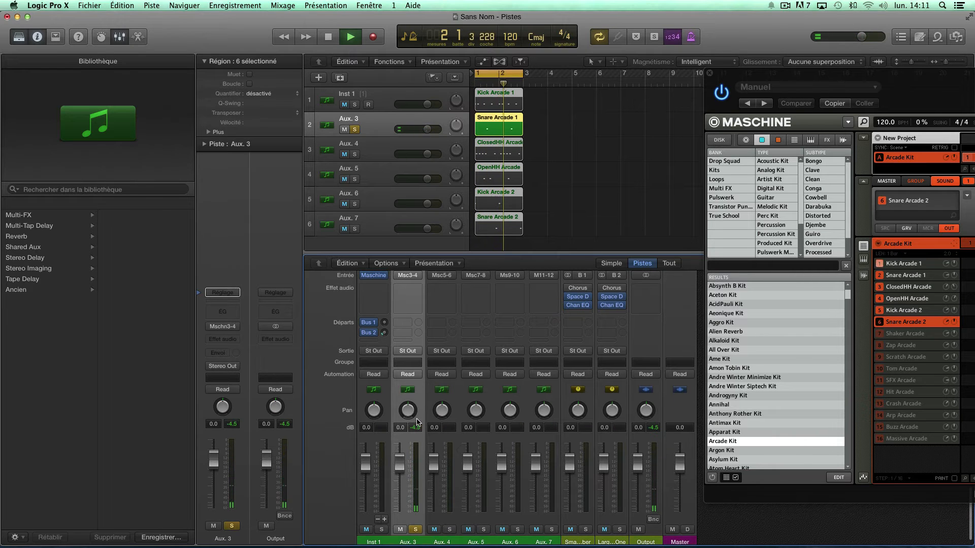
pyautogui.scroll(5, 386, 304)
pyautogui.press('space')
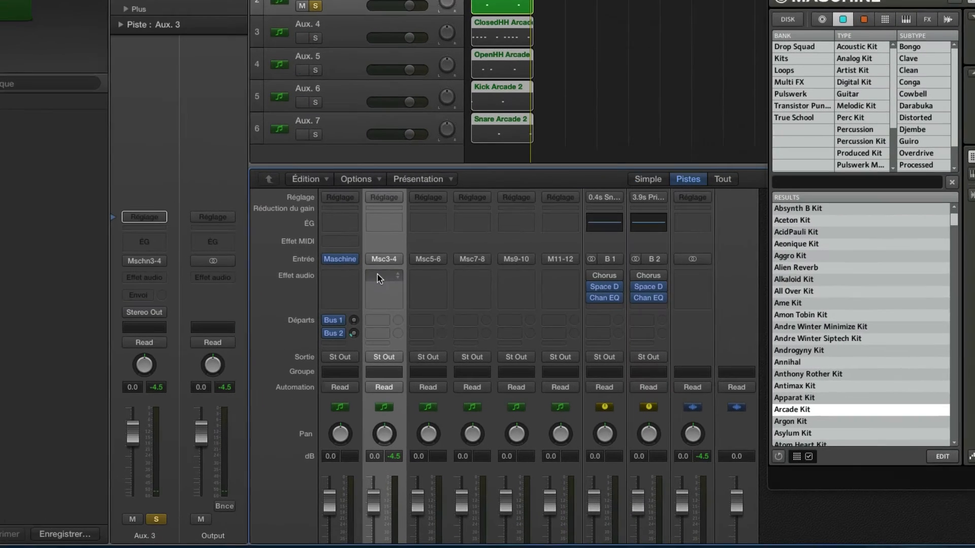
# Insert a stereo Space Designer reverb on Aux. 3 and play the soloed snare through it
pyautogui.click(405, 345)
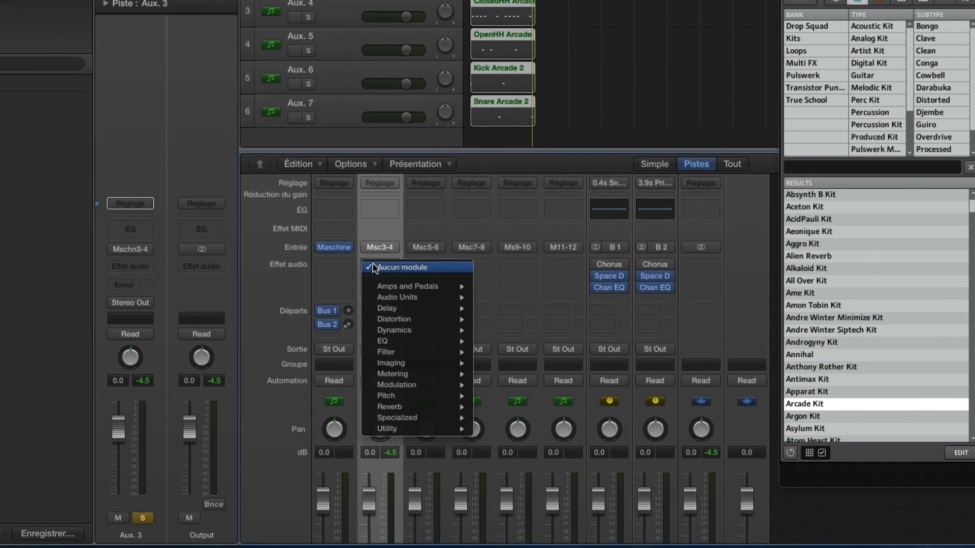
pyautogui.moveTo(442, 462)
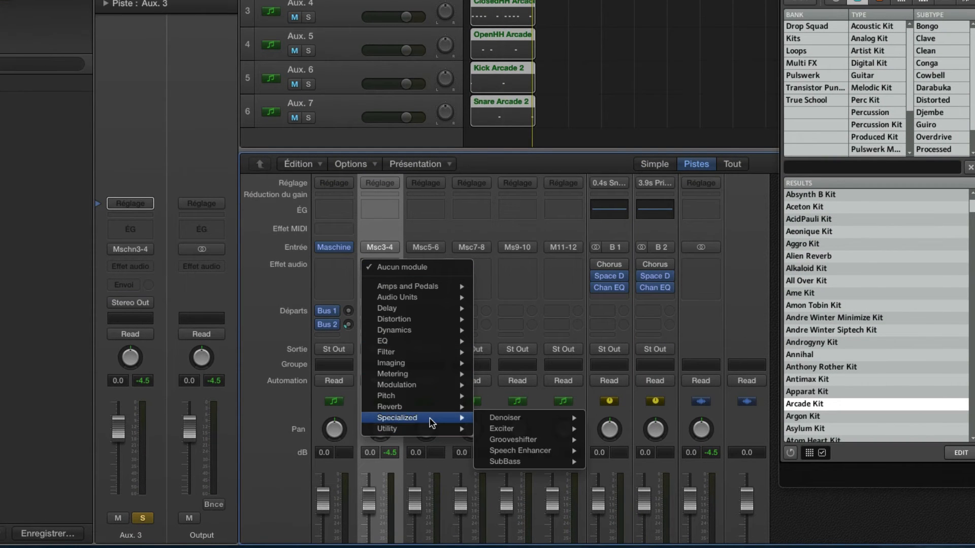
pyautogui.moveTo(434, 407)
pyautogui.moveTo(514, 443)
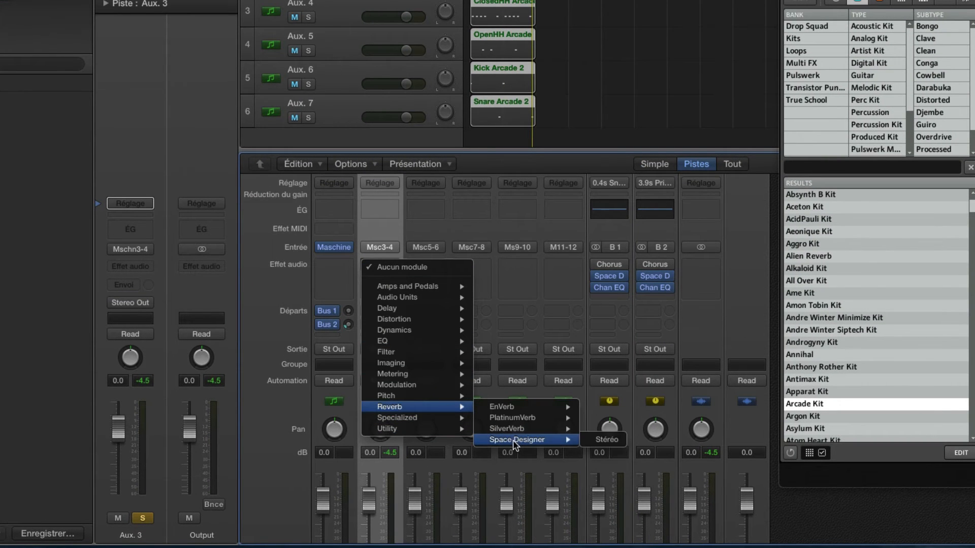
pyautogui.click(591, 443)
pyautogui.press('space')
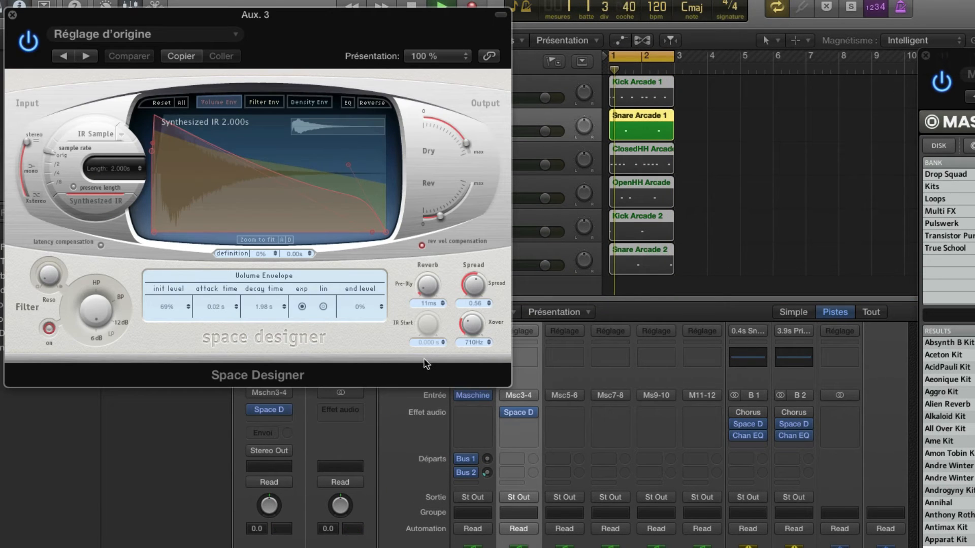
# Load the 02.4s Long Snare Reverb preset from the Large Spaces rooms in Space Designer on Aux. 3
pyautogui.click(81, 34)
pyautogui.moveTo(135, 278)
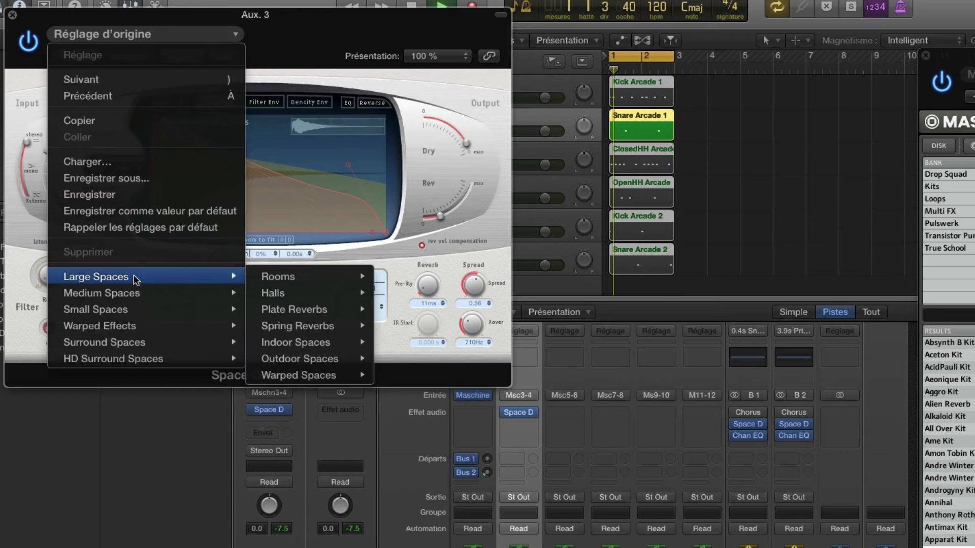
pyautogui.moveTo(304, 293)
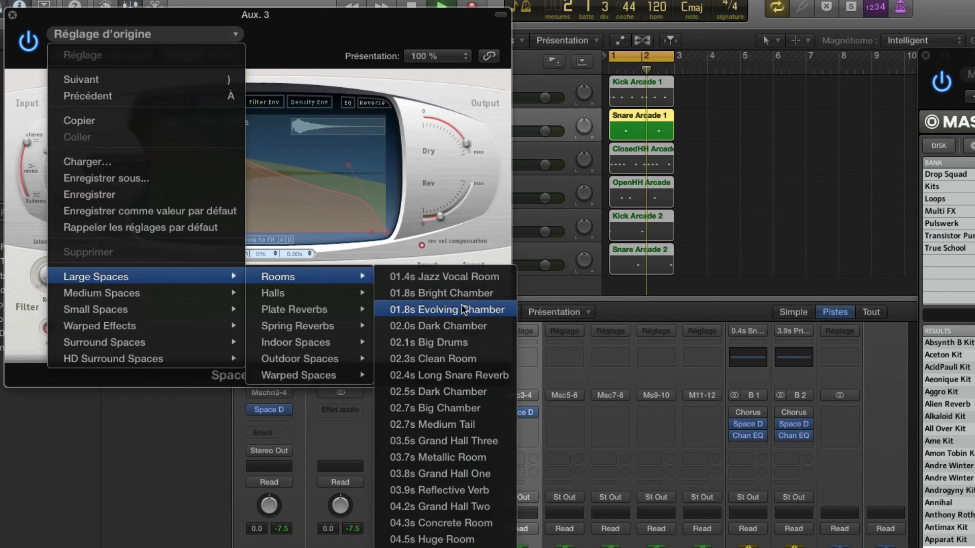
pyautogui.click(449, 377)
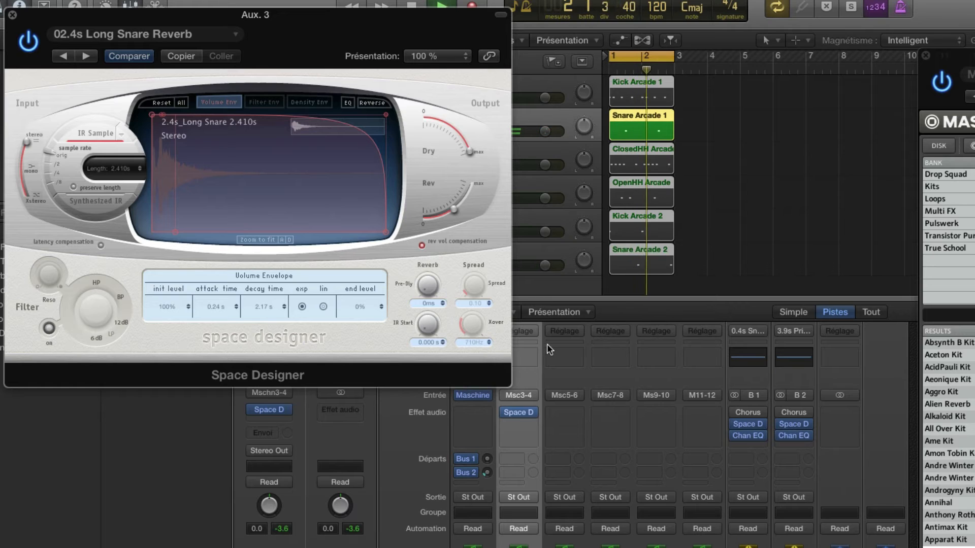
# Lower the reverb's Dry and Rev output levels to balance the snare, and close the Space Designer window
pyautogui.moveTo(451, 146); pyautogui.dragTo(429, 108)
pyautogui.moveTo(472, 223); pyautogui.dragTo(444, 212)
pyautogui.moveTo(452, 130); pyautogui.dragTo(441, 115)
pyautogui.moveTo(447, 211); pyautogui.dragTo(448, 225)
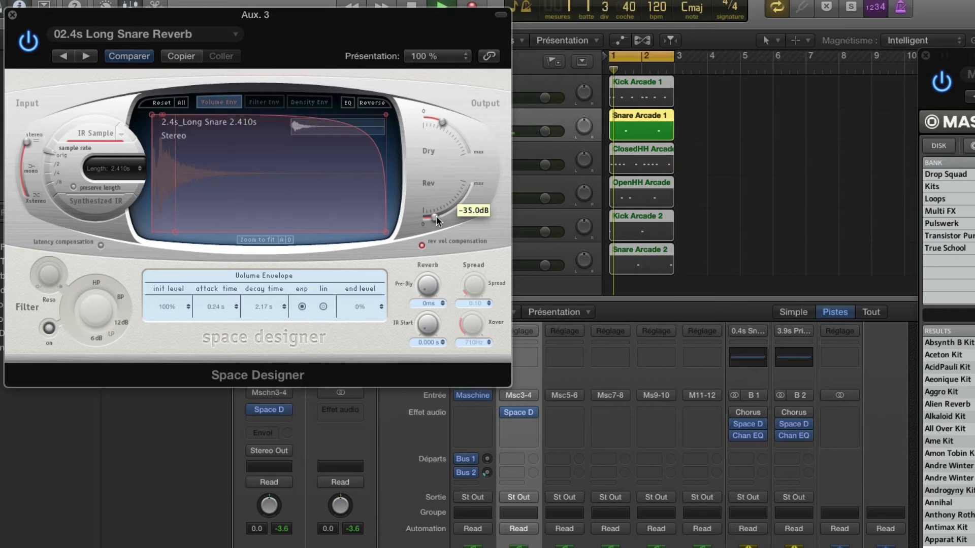
pyautogui.moveTo(440, 124); pyautogui.dragTo(451, 139)
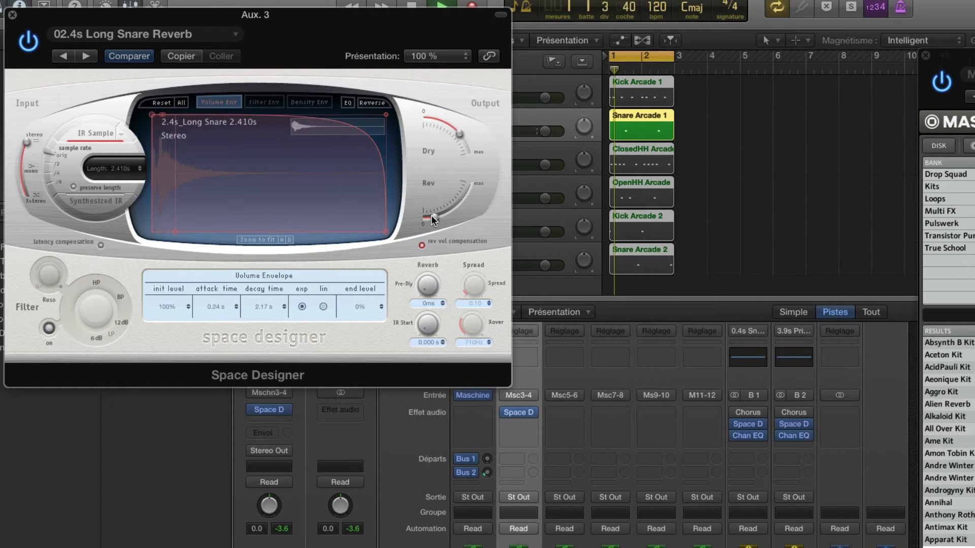
pyautogui.moveTo(431, 216); pyautogui.dragTo(437, 214)
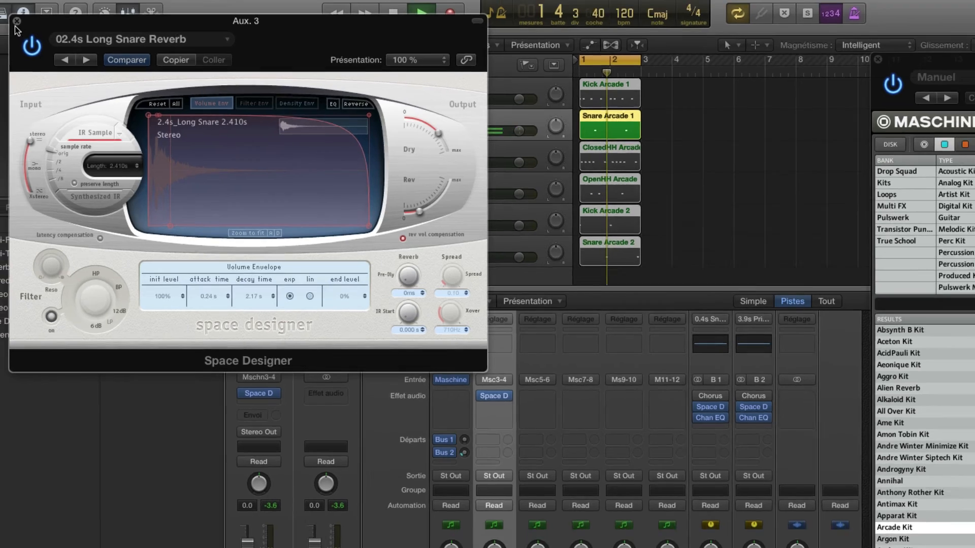
pyautogui.click(13, 15)
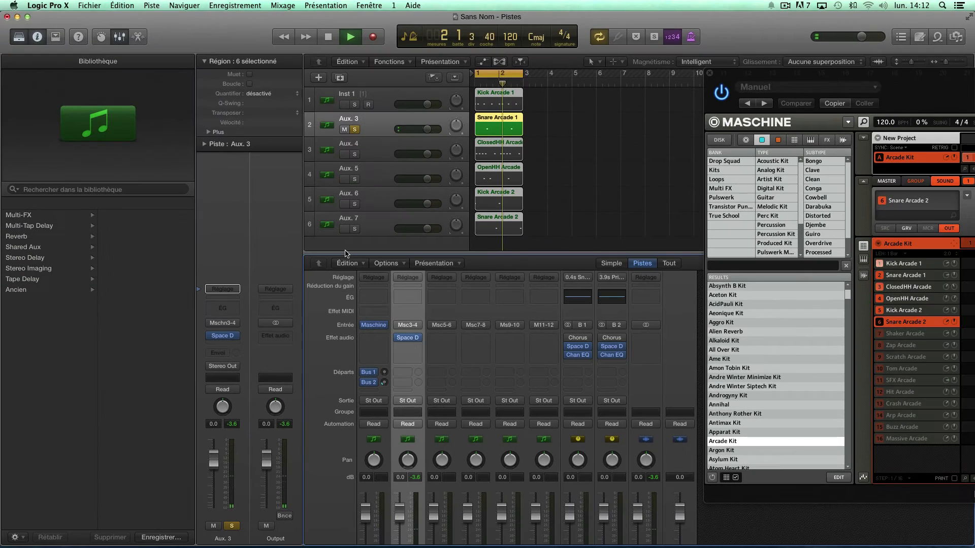
# Unsolo Aux. 3 and raise its volume fader to +1.1 dB while playing the full drum loop, ending with playback stopped
pyautogui.press('space')
pyautogui.scroll(-4, 459, 503)
pyautogui.scroll(-1, 460, 502)
pyautogui.press('s')
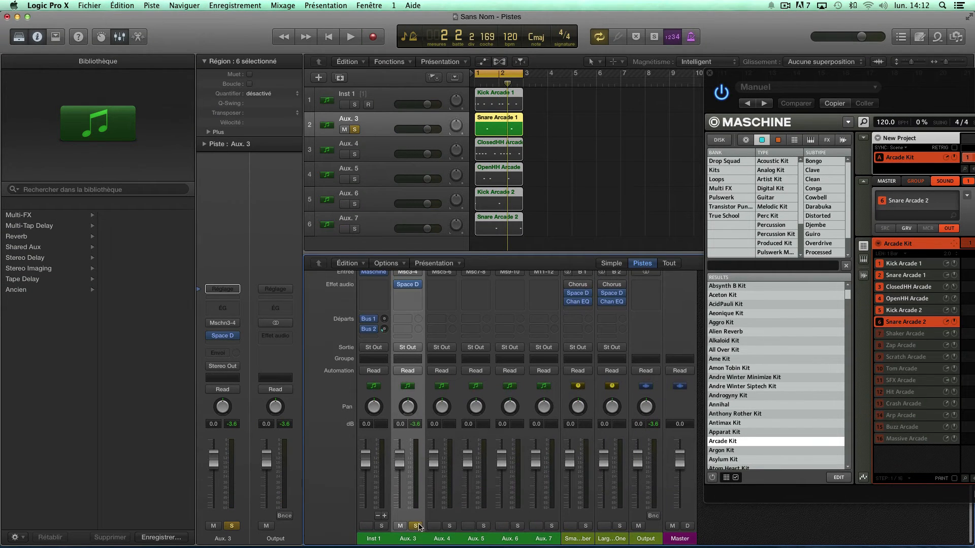
pyautogui.press('space')
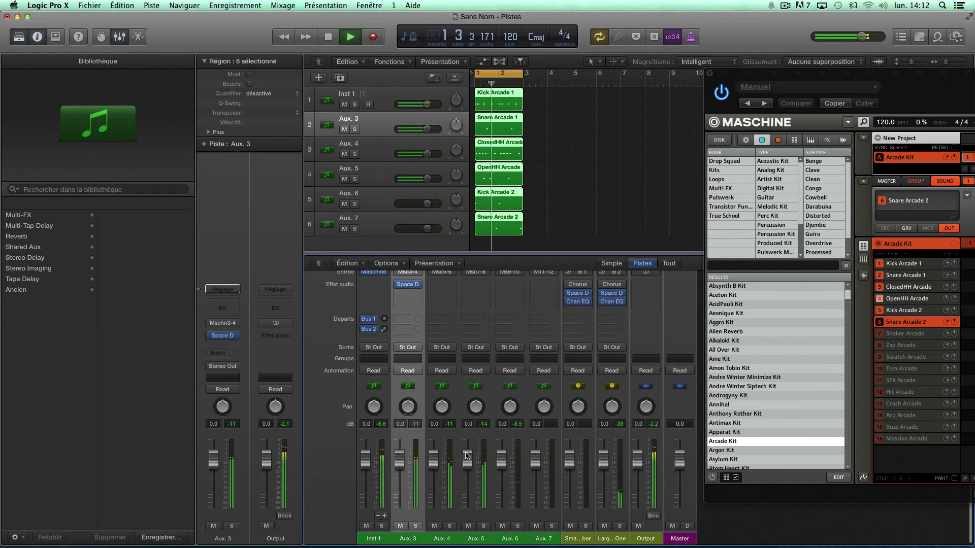
pyautogui.moveTo(400, 460); pyautogui.dragTo(399, 457)
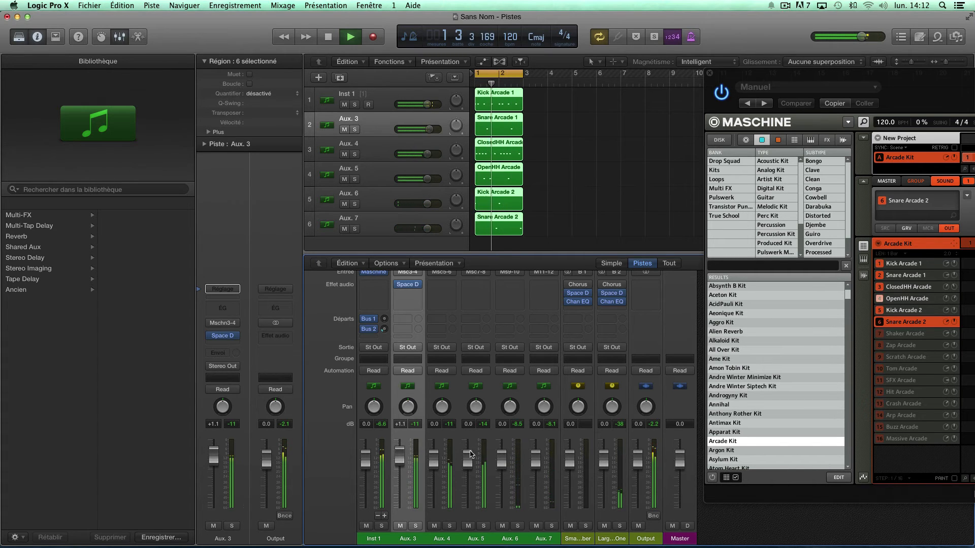
pyautogui.press('space')
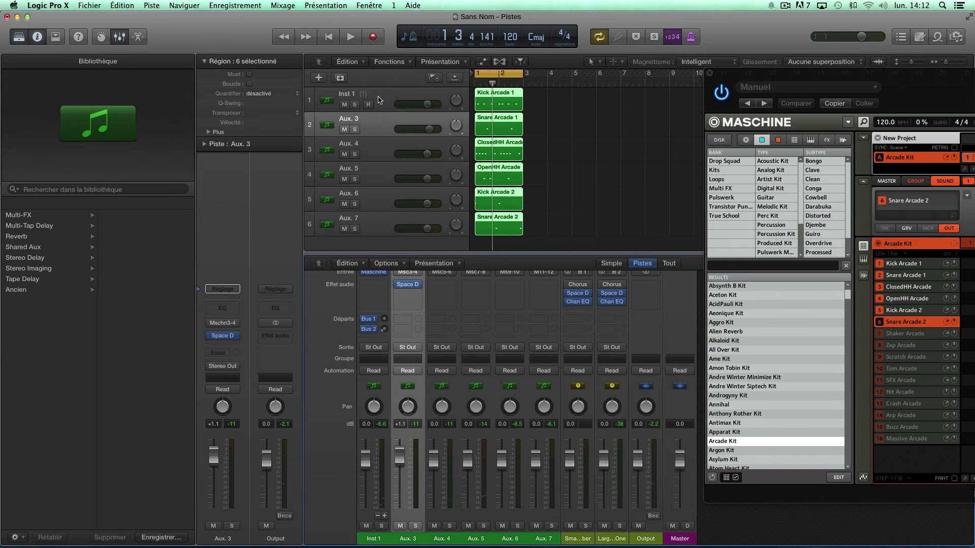
# Group all six drum tracks, Inst 1 through Aux. 7, into a summing Track Stack and enlarge the tracks area to show them
pyautogui.click(379, 99)
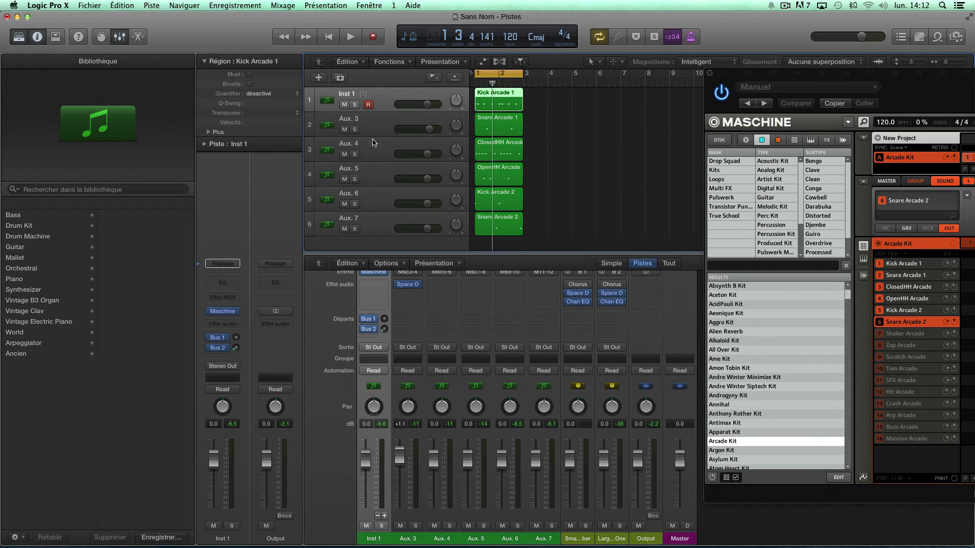
pyautogui.keyDown('shift'); pyautogui.click(379, 227); pyautogui.keyUp('shift')
pyautogui.rightClick(380, 227)
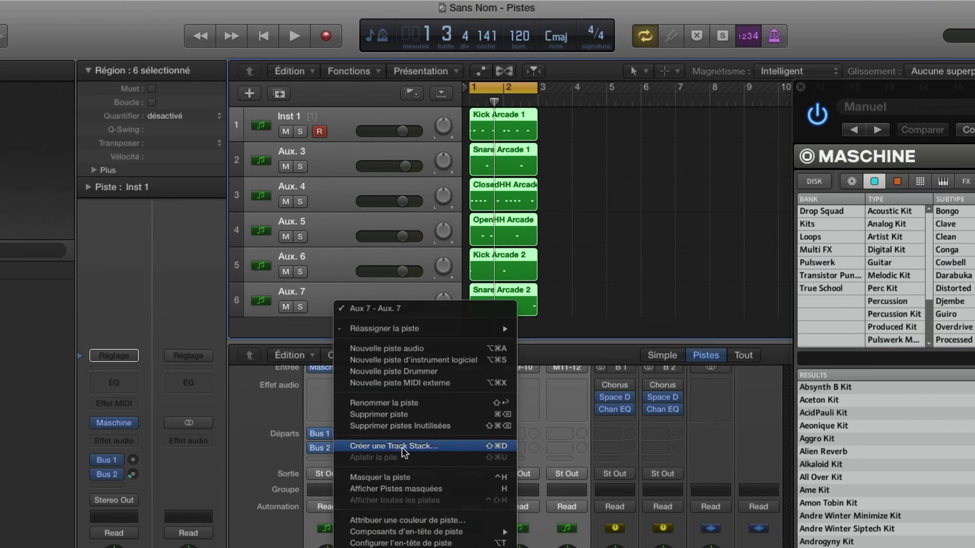
pyautogui.click(432, 447)
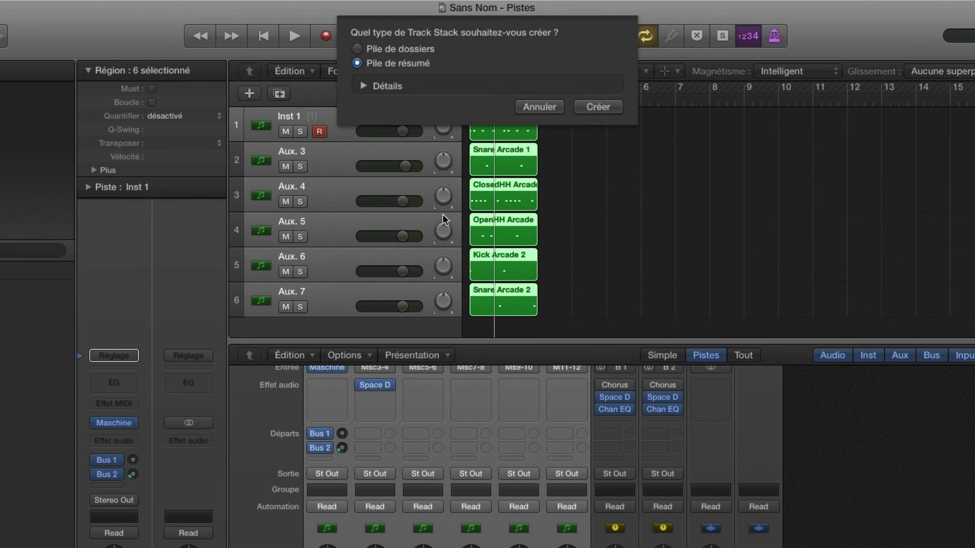
pyautogui.click(586, 107)
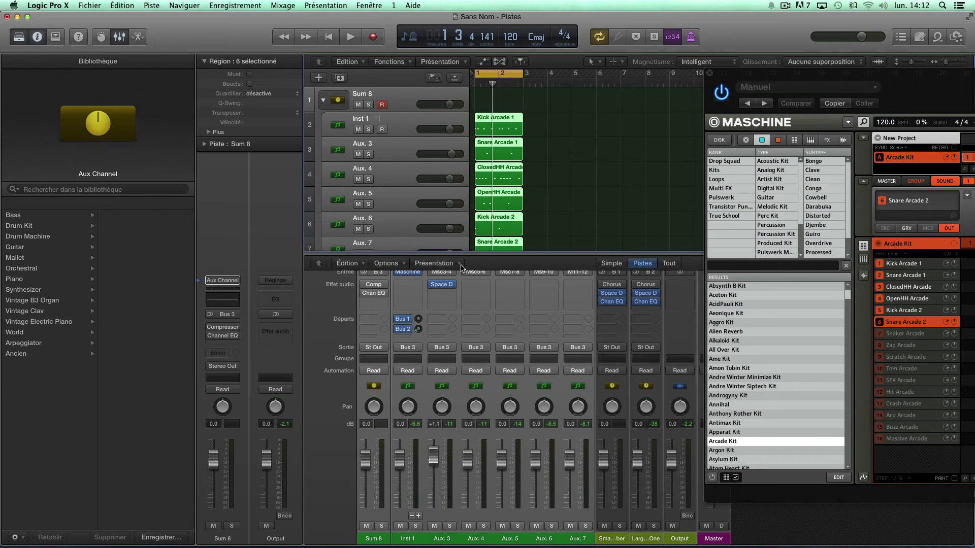
pyautogui.moveTo(460, 253); pyautogui.dragTo(459, 274)
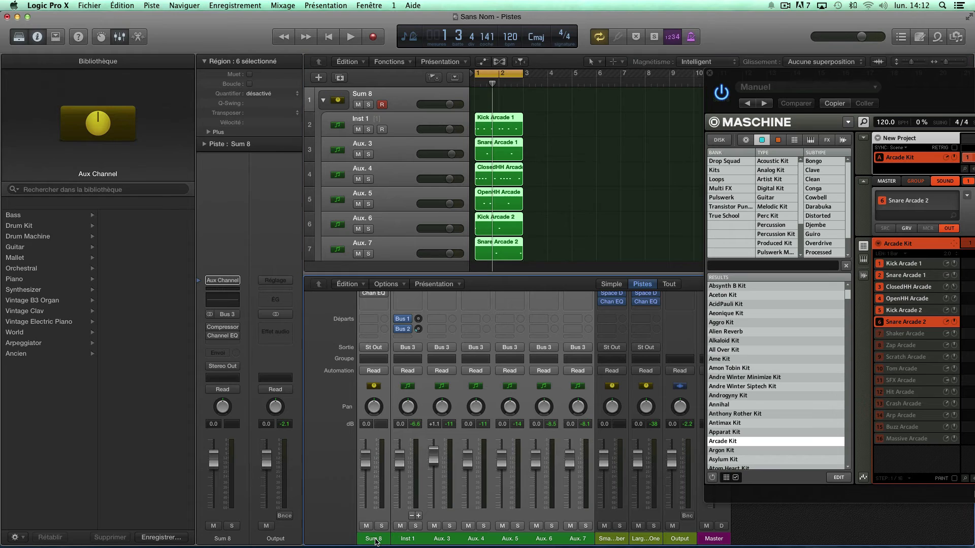
# Load the Dance Music Type EQ mastering preset in the Channel EQ on the Sum 8 stack channel
pyautogui.scroll(5, 380, 385)
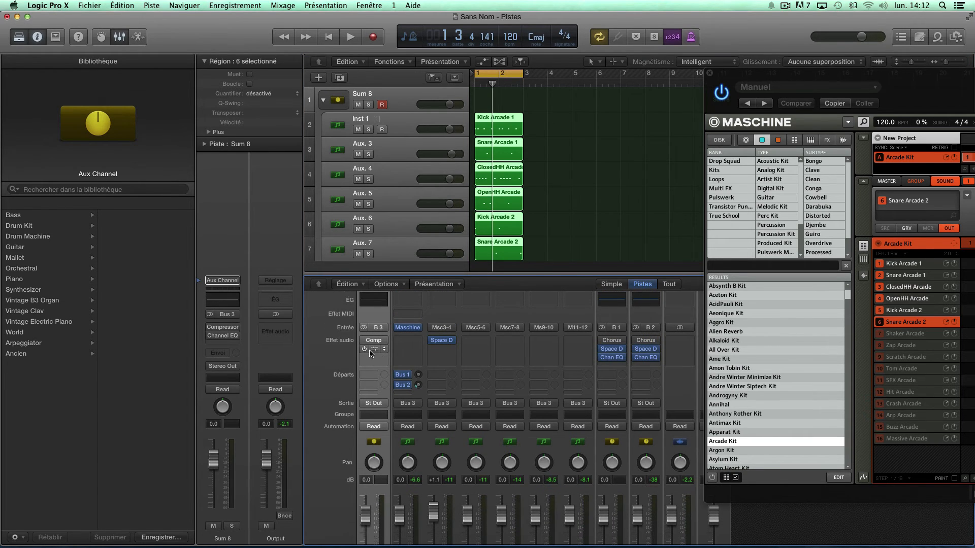
pyautogui.click(374, 350)
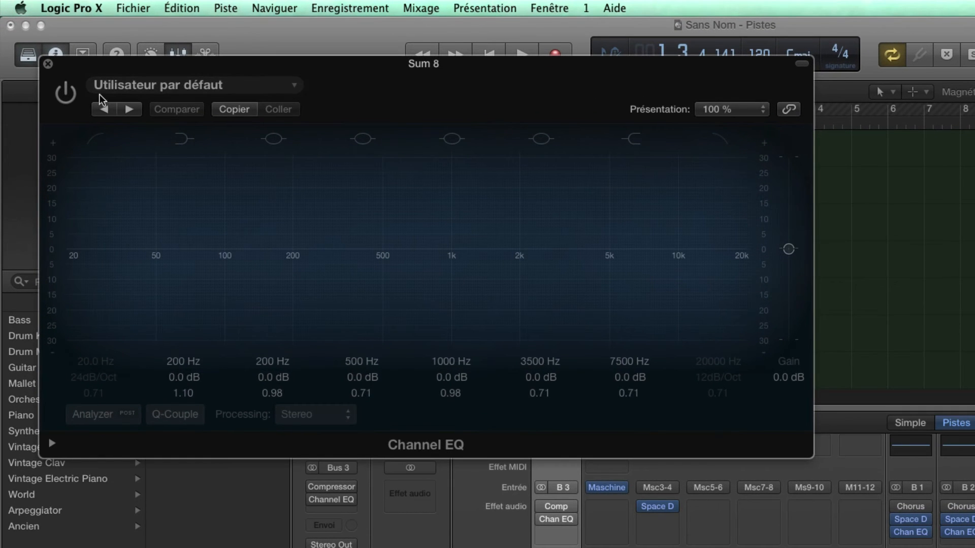
pyautogui.click(122, 89)
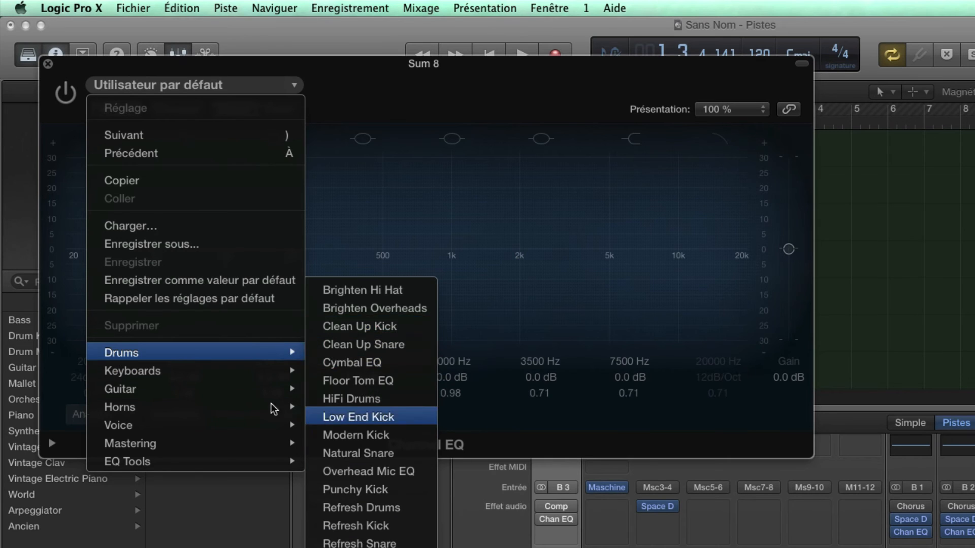
pyautogui.moveTo(194, 449)
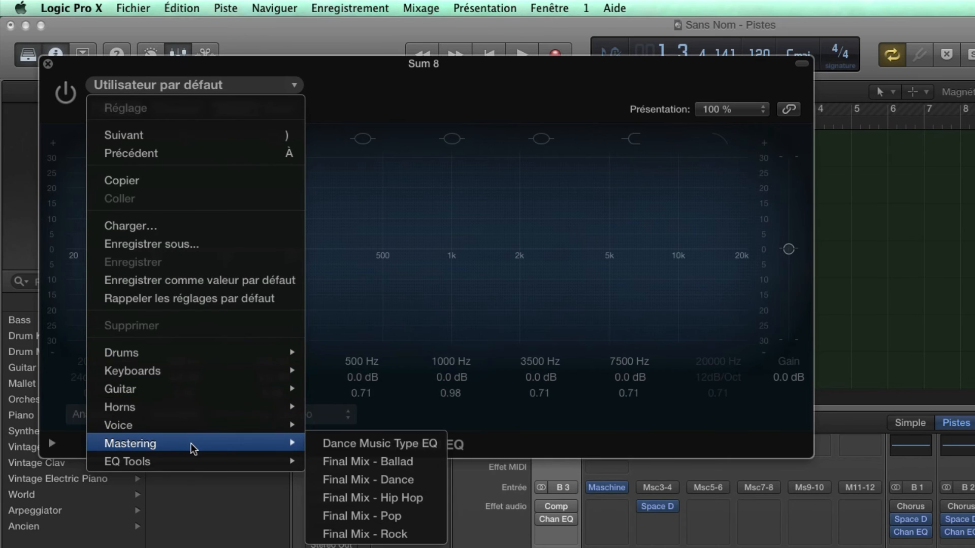
pyautogui.click(340, 445)
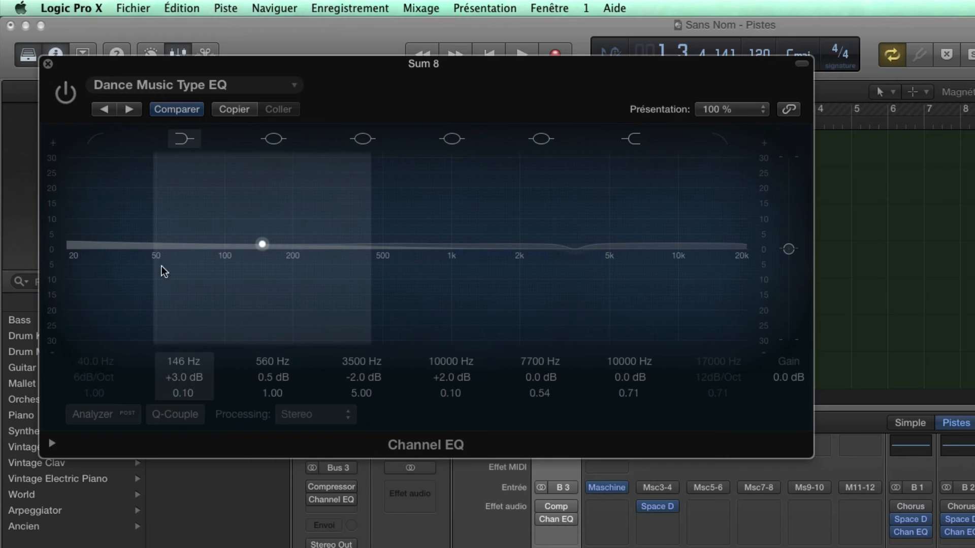
# Enable the stack's Channel EQ during playback, boost the low shelf to +7.5 dB at 148 Hz and the 7700 Hz band to +2.5 dB
pyautogui.press('space')
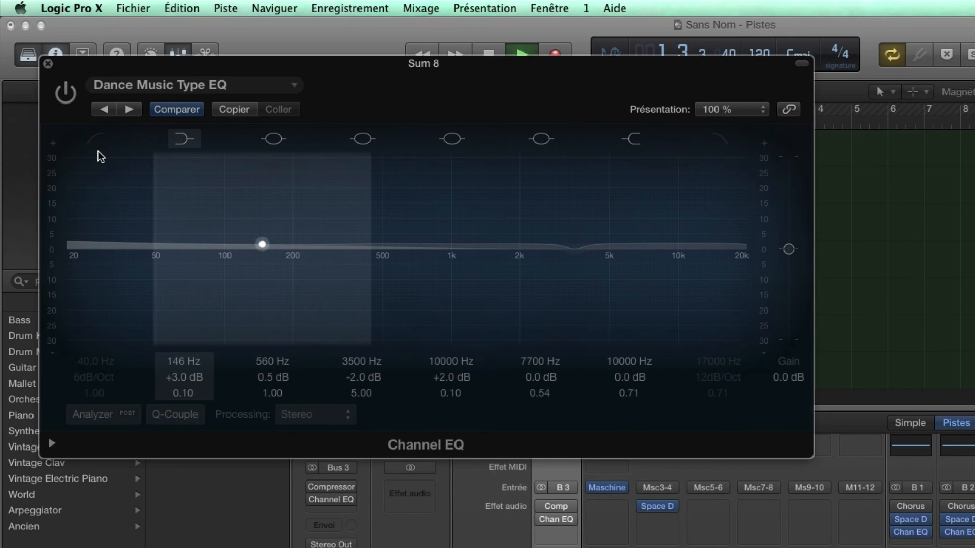
pyautogui.click(64, 96)
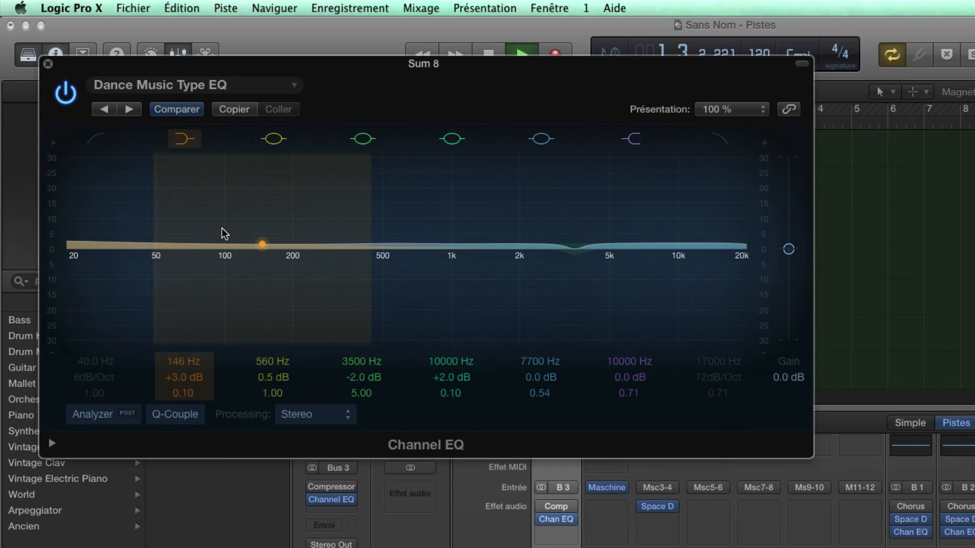
pyautogui.moveTo(258, 244)
pyautogui.mouseDown()
pyautogui.moveTo(261, 222)
pyautogui.moveTo(263, 231)
pyautogui.mouseUp()
pyautogui.moveTo(648, 251); pyautogui.dragTo(653, 243)
pyautogui.click(66, 93)
pyautogui.press('space')
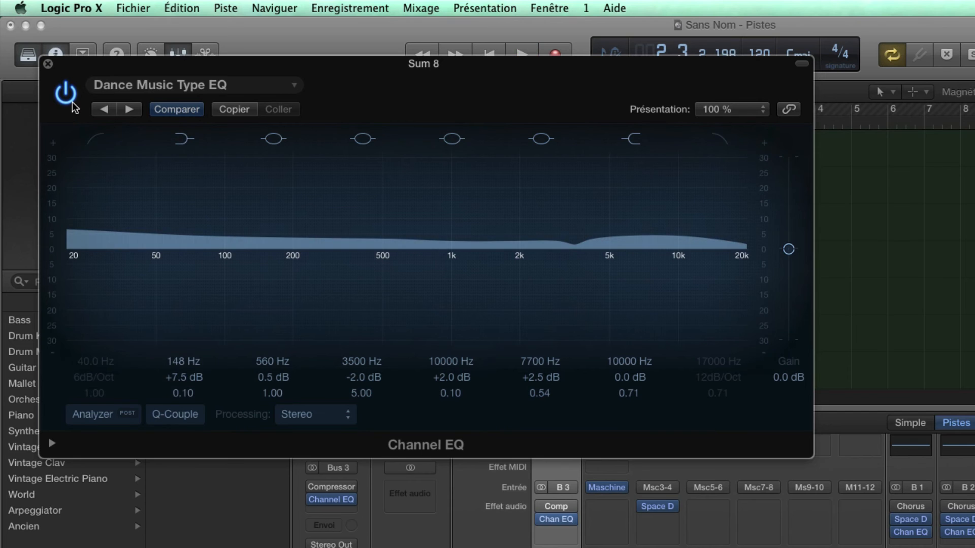
pyautogui.click(49, 64)
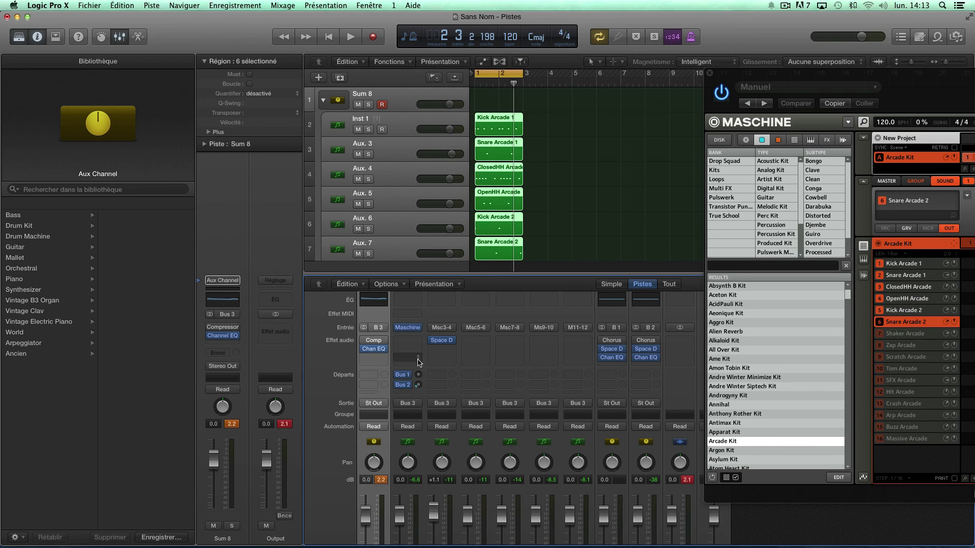
# Select the Sum 8 stack track and move the Maschine window back over the arrangement so it is fully visible
pyautogui.click(397, 101)
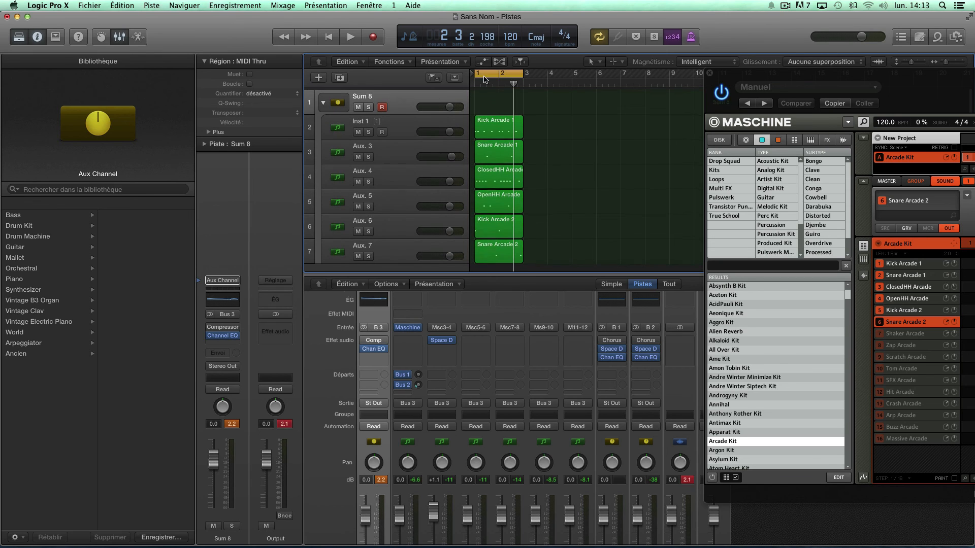
pyautogui.moveTo(915, 78); pyautogui.dragTo(542, 94)
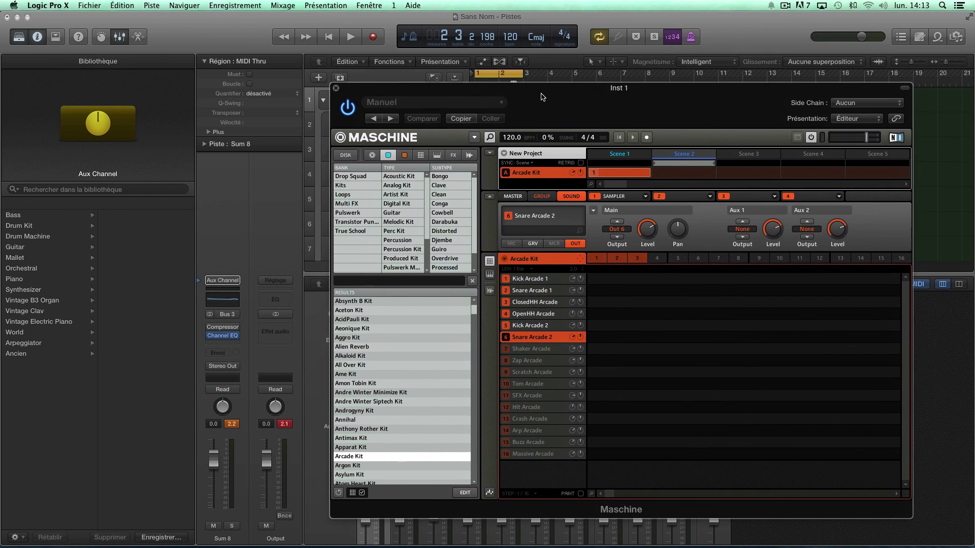